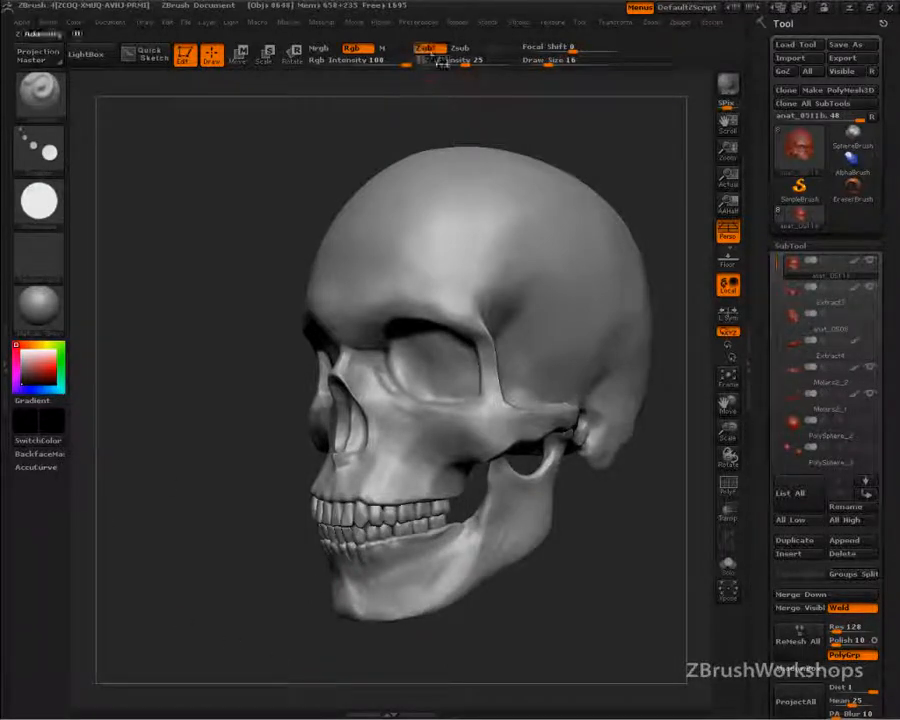
- With Zadd off, paint black landmark dots along the skull's midline at the glabella, nasal root and lower end of the nasal bone
{"action": "mouse_move", "coordinate": [277, 601]}
{"action": "left_mouse_down"}
{"action": "mouse_move", "coordinate": [483, 601]}
{"action": "mouse_move", "coordinate": [593, 571]}
{"action": "mouse_move", "coordinate": [627, 482]}
{"action": "mouse_move", "coordinate": [600, 422]}
{"action": "mouse_move", "coordinate": [600, 520]}
{"action": "left_mouse_up"}
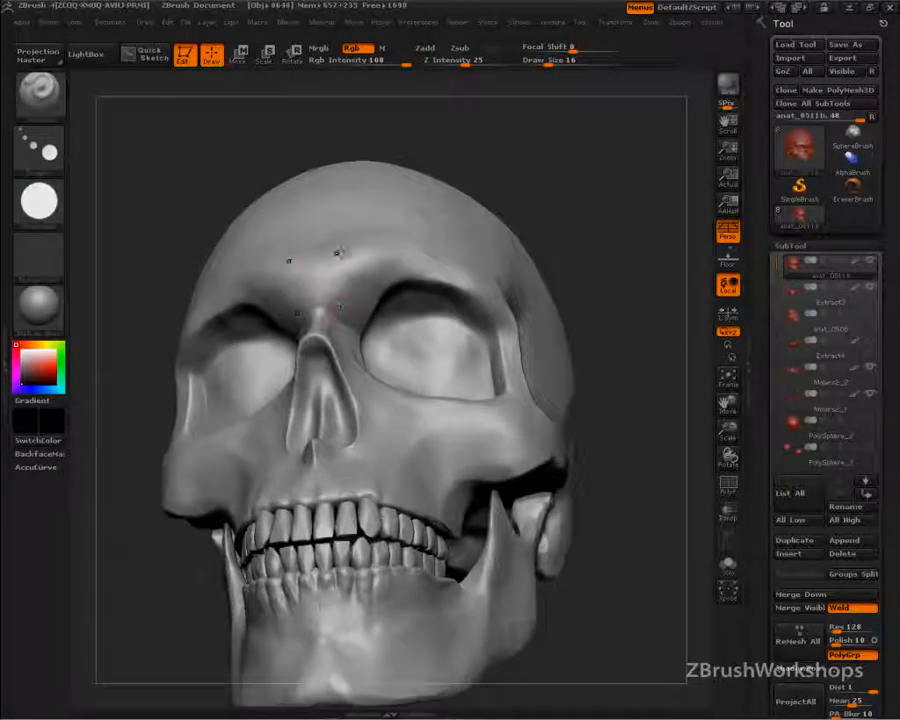
{"action": "left_click_drag", "start_coordinate": [332, 261], "coordinate": [313, 270]}
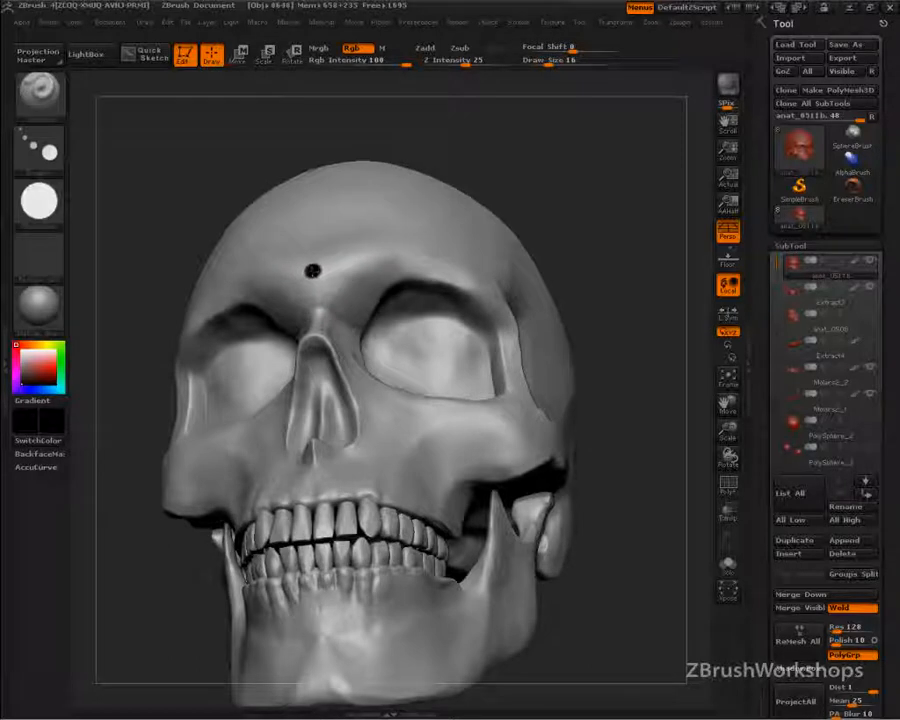
{"action": "left_click_drag", "start_coordinate": [590, 315], "coordinate": [593, 381]}
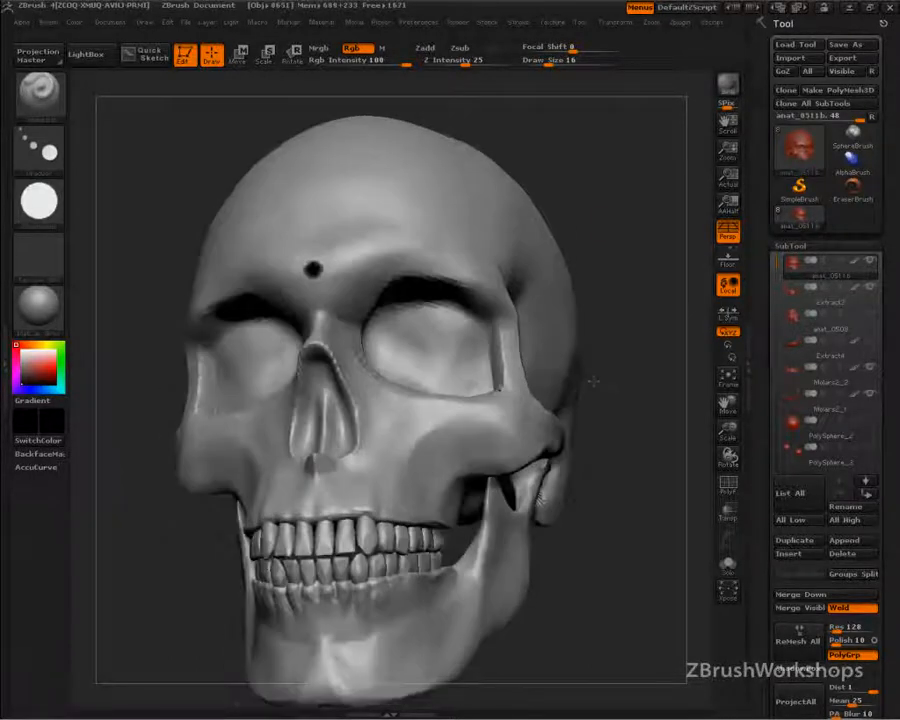
{"action": "left_click_drag", "start_coordinate": [650, 424], "coordinate": [348, 371]}
{"action": "left_click_drag", "start_coordinate": [250, 360], "coordinate": [354, 307]}
{"action": "key", "text": "ctrl"}
{"action": "left_click_drag", "start_coordinate": [273, 346], "coordinate": [334, 309]}
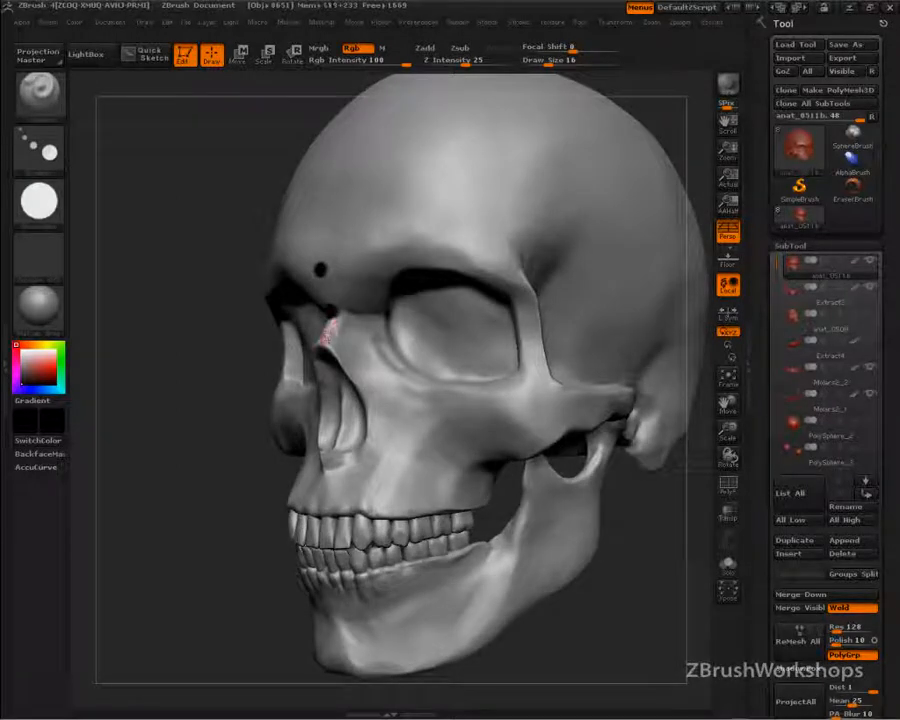
{"action": "left_click", "coordinate": [322, 339]}
- Paint mirrored landmark dots above the brow ridges, on the lower orbital rims and on the cheekbones
{"action": "left_click_drag", "start_coordinate": [240, 405], "coordinate": [443, 296]}
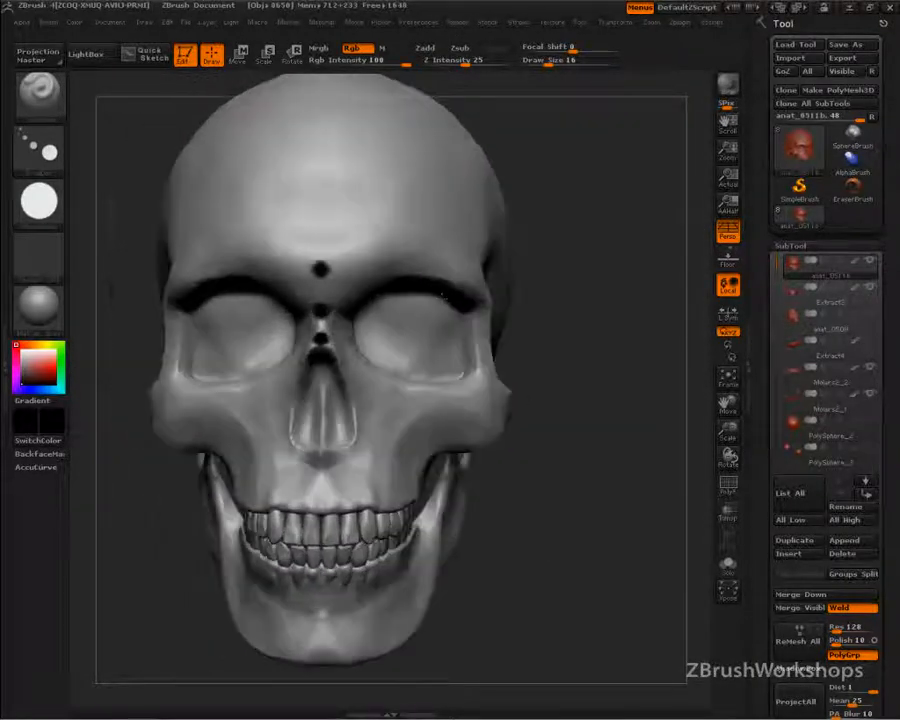
{"action": "left_click", "coordinate": [380, 250]}
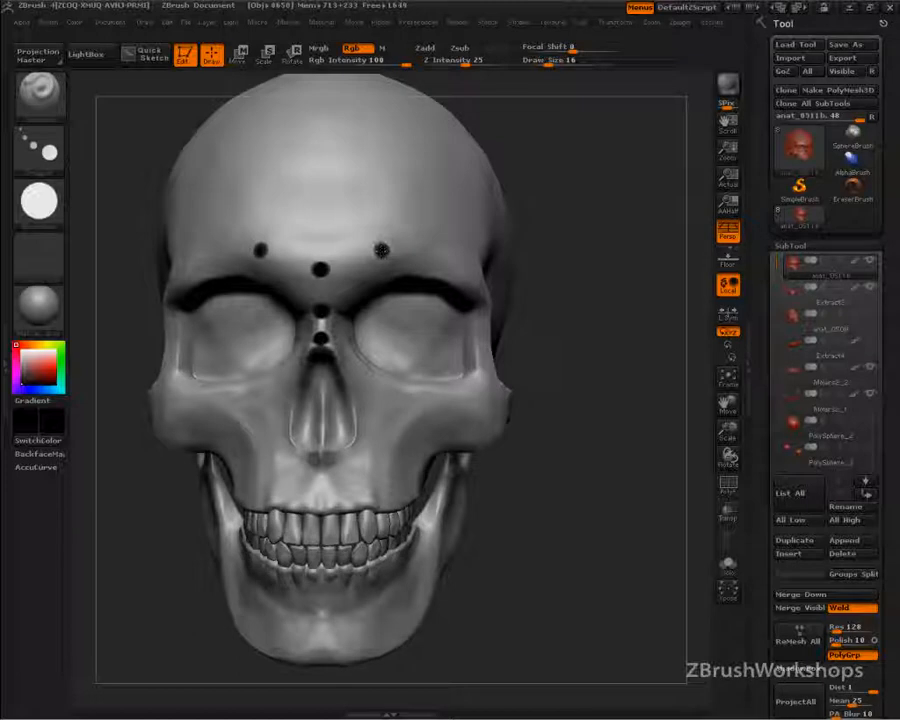
{"action": "left_click_drag", "start_coordinate": [595, 414], "coordinate": [405, 387]}
{"action": "left_click", "coordinate": [409, 389]}
{"action": "left_click", "coordinate": [505, 392]}
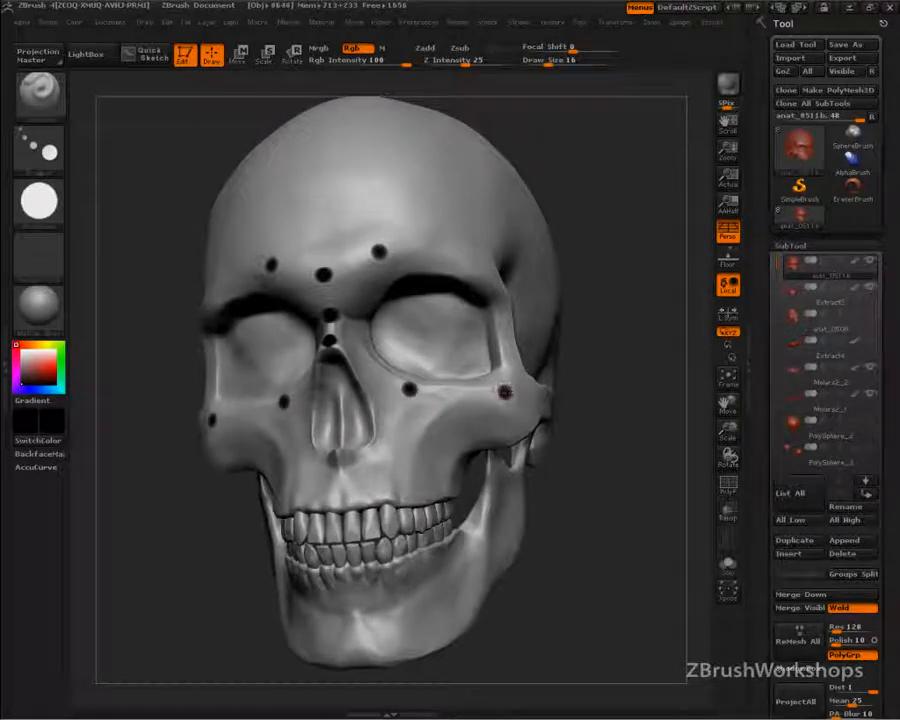
- Paint mirrored dots on the maxilla beside the nose, plus midline dots below the nasal opening and above the upper front teeth
{"action": "left_click", "coordinate": [426, 448]}
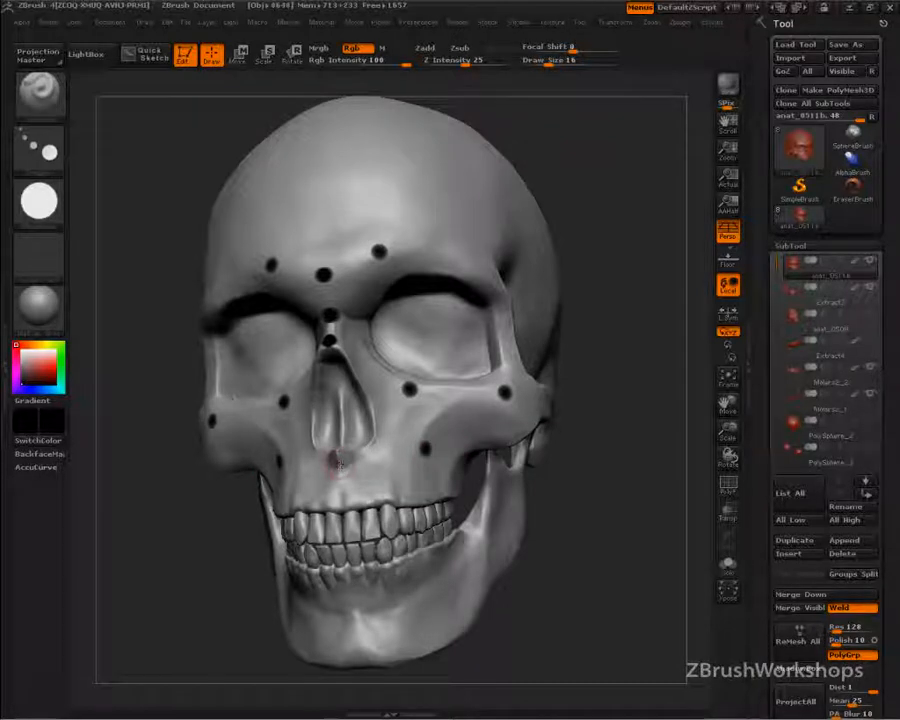
{"action": "left_click", "coordinate": [339, 469]}
{"action": "left_click", "coordinate": [340, 501]}
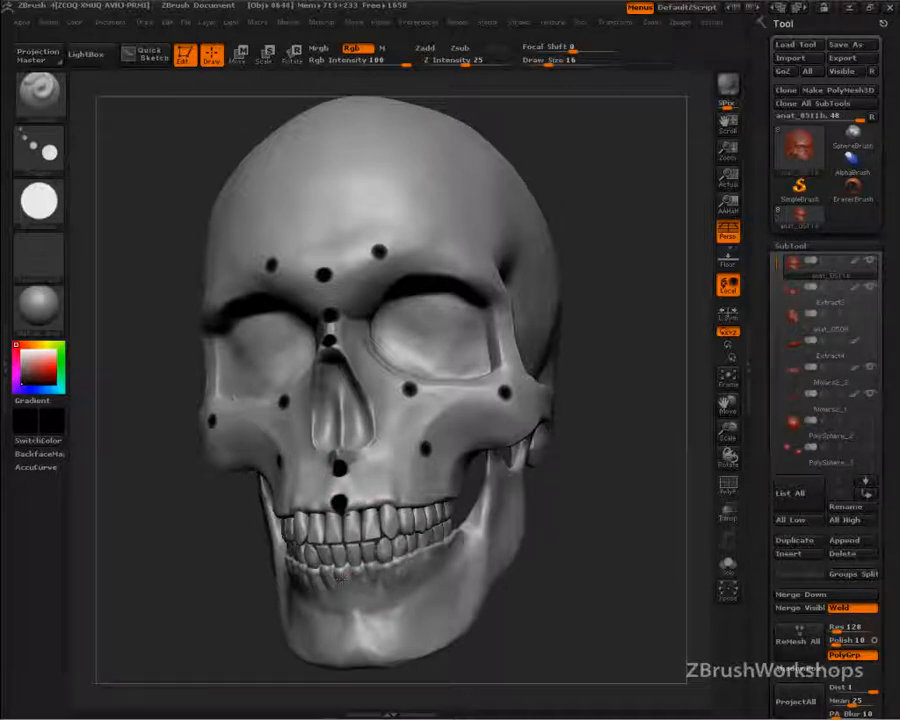
- Paint landmark dots on the zygomatic arch, one midway along it and one at its rear end by the ear
{"action": "left_click_drag", "start_coordinate": [701, 330], "coordinate": [620, 332]}
{"action": "left_click_drag", "start_coordinate": [620, 428], "coordinate": [594, 392]}
{"action": "left_click", "coordinate": [604, 389]}
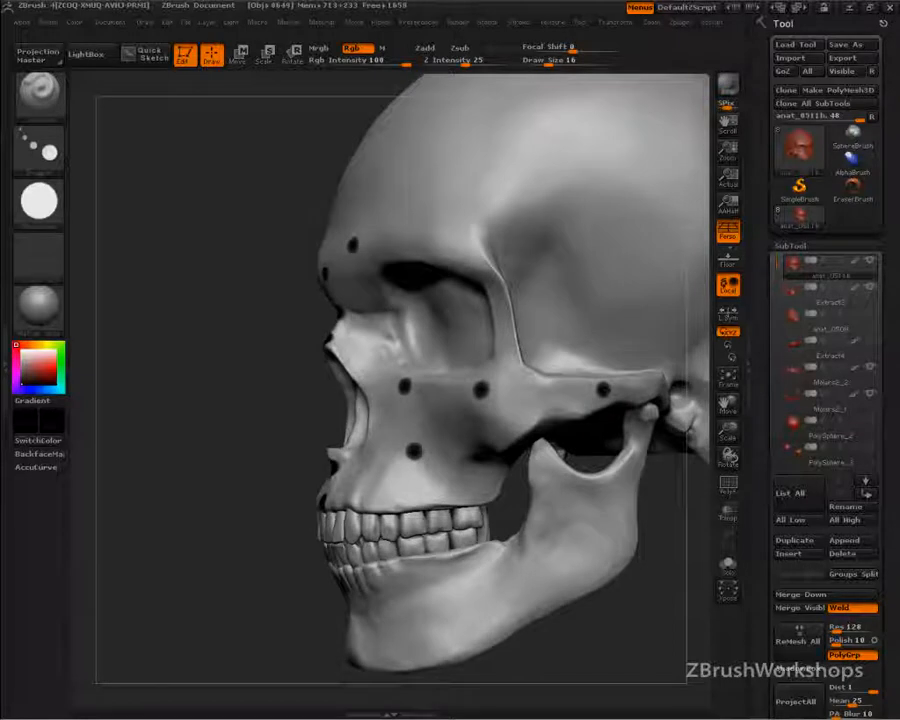
{"action": "left_click_drag", "start_coordinate": [660, 500], "coordinate": [553, 511], "text": "alt"}
{"action": "mouse_move", "coordinate": [620, 511]}
{"action": "left_mouse_down"}
{"action": "mouse_move", "coordinate": [600, 511]}
{"action": "mouse_move", "coordinate": [631, 418]}
{"action": "mouse_move", "coordinate": [625, 406]}
{"action": "mouse_move", "coordinate": [624, 568]}
{"action": "left_mouse_up"}
{"action": "left_click", "coordinate": [585, 372]}
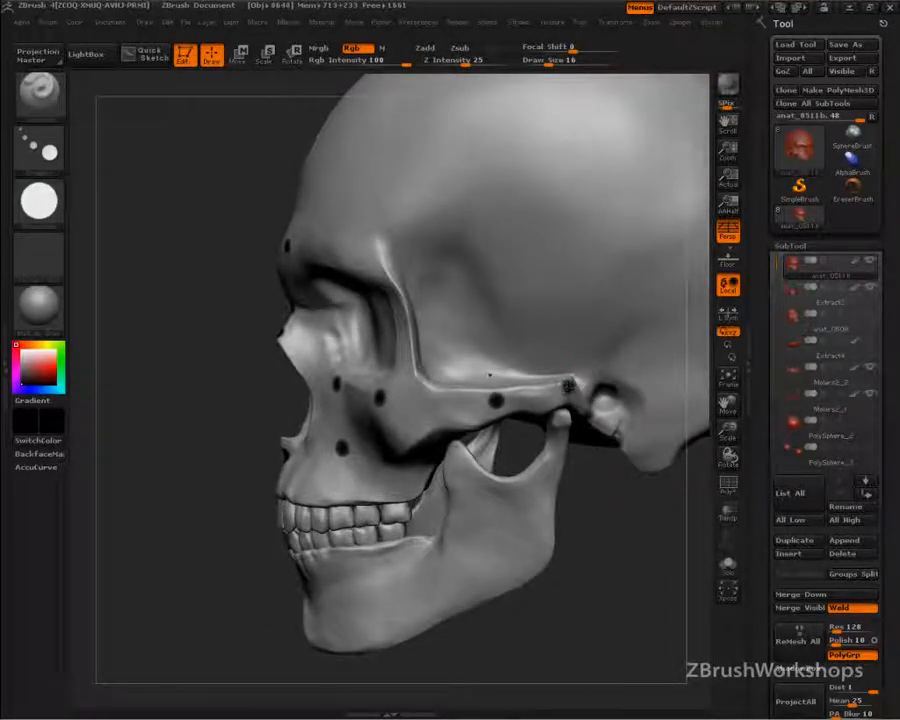
{"action": "left_click_drag", "start_coordinate": [609, 543], "coordinate": [635, 546]}
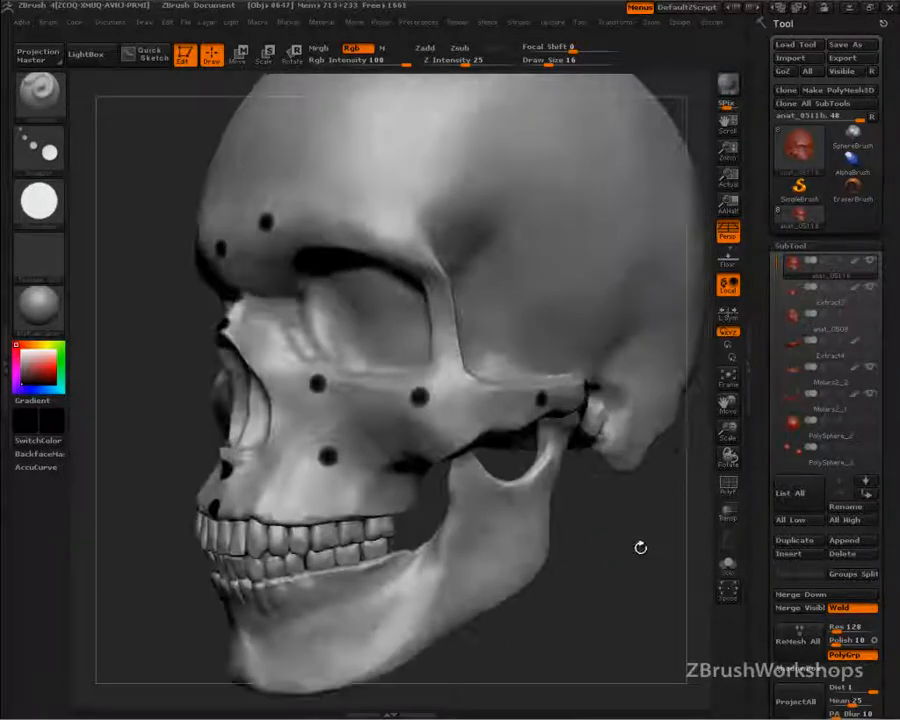
- Paint a midline dot high on the forehead and a mirrored pair at the same height on either side
{"action": "left_click_drag", "start_coordinate": [600, 486], "coordinate": [515, 500], "text": "alt"}
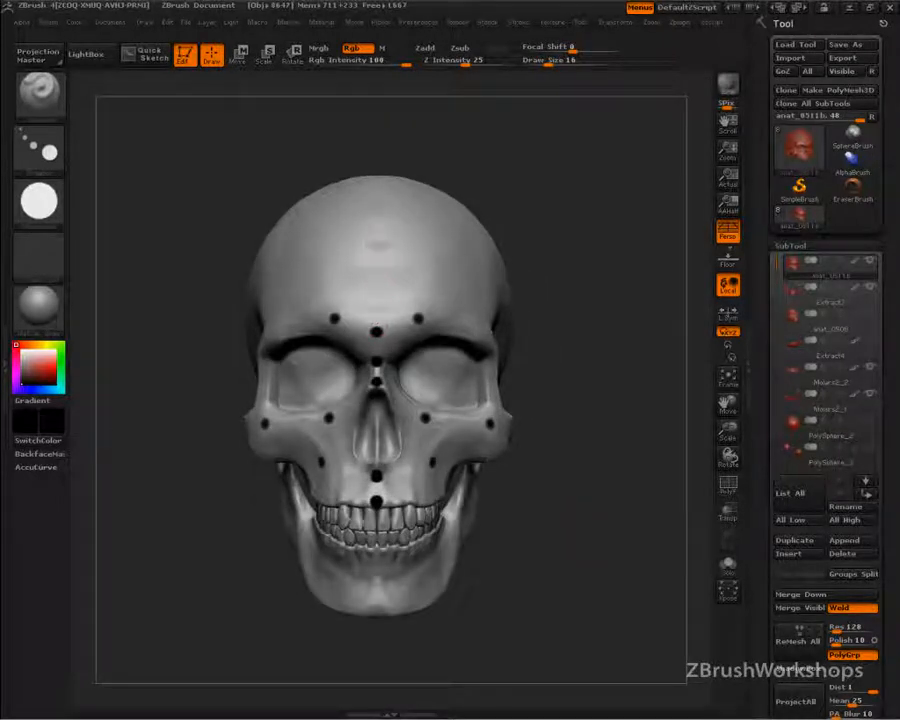
{"action": "left_click", "coordinate": [376, 240]}
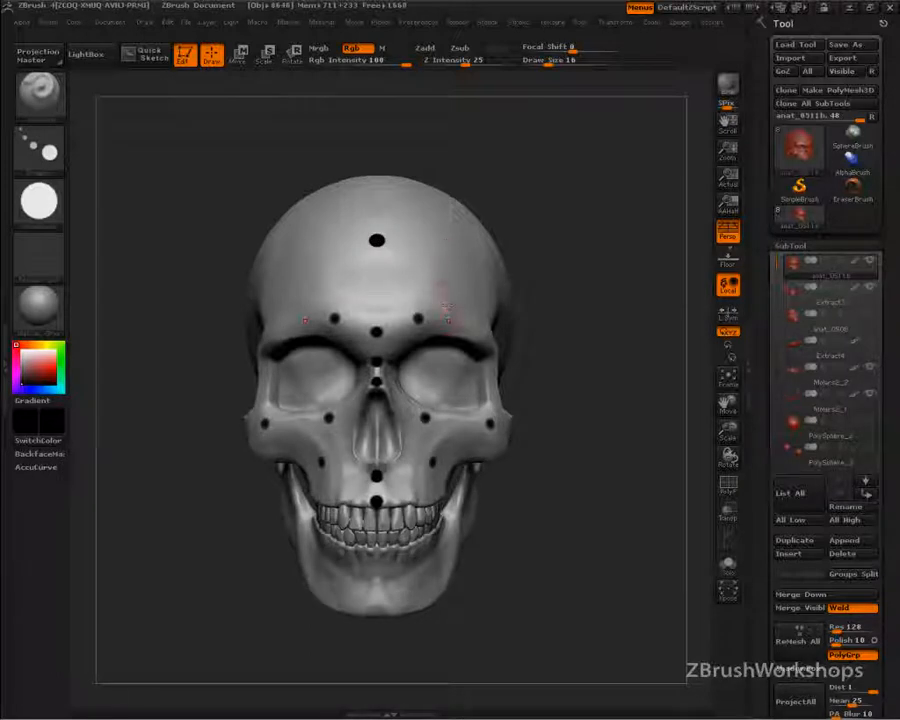
{"action": "left_click_drag", "start_coordinate": [442, 246], "coordinate": [443, 244]}
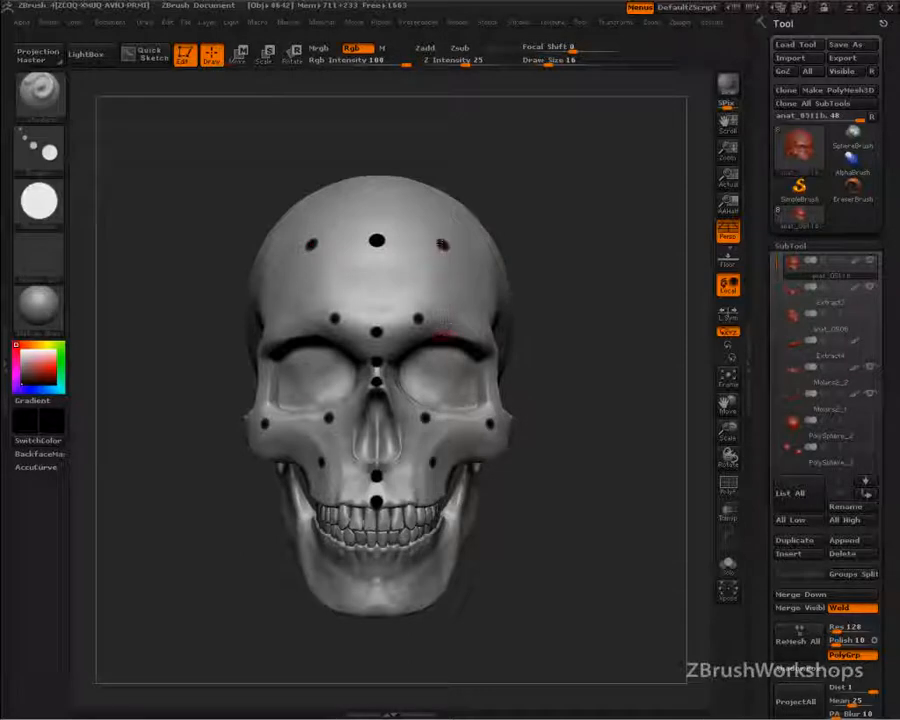
- Paint dots on the Extract3 jaw's ramus, angle and lower molar area, and one above the upper molars on anat_0511b at draw size 11
{"action": "left_click_drag", "start_coordinate": [606, 482], "coordinate": [536, 548]}
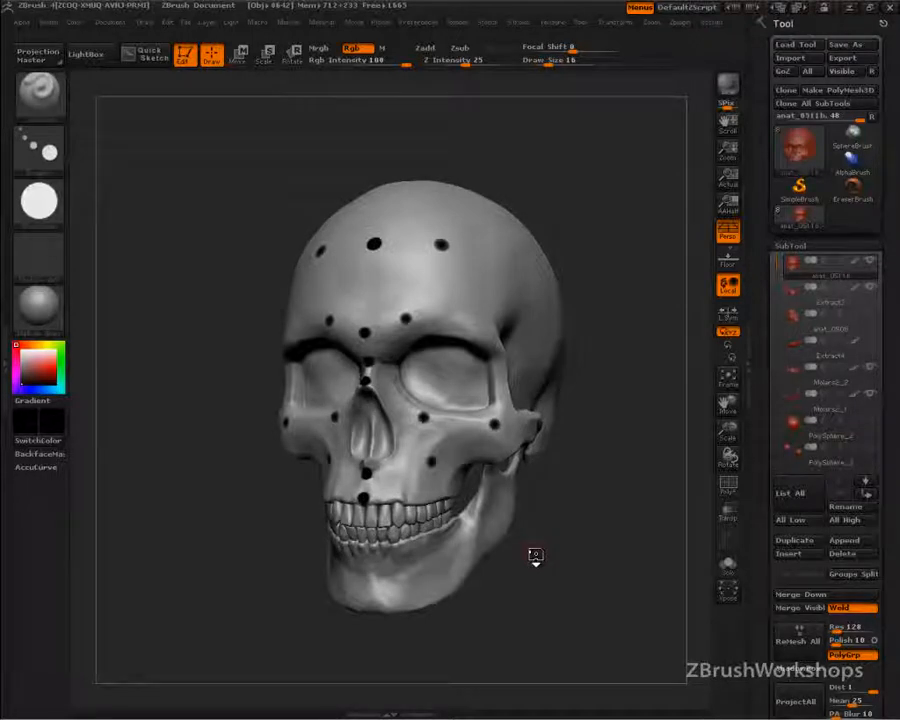
{"action": "left_click_drag", "start_coordinate": [615, 578], "coordinate": [530, 572]}
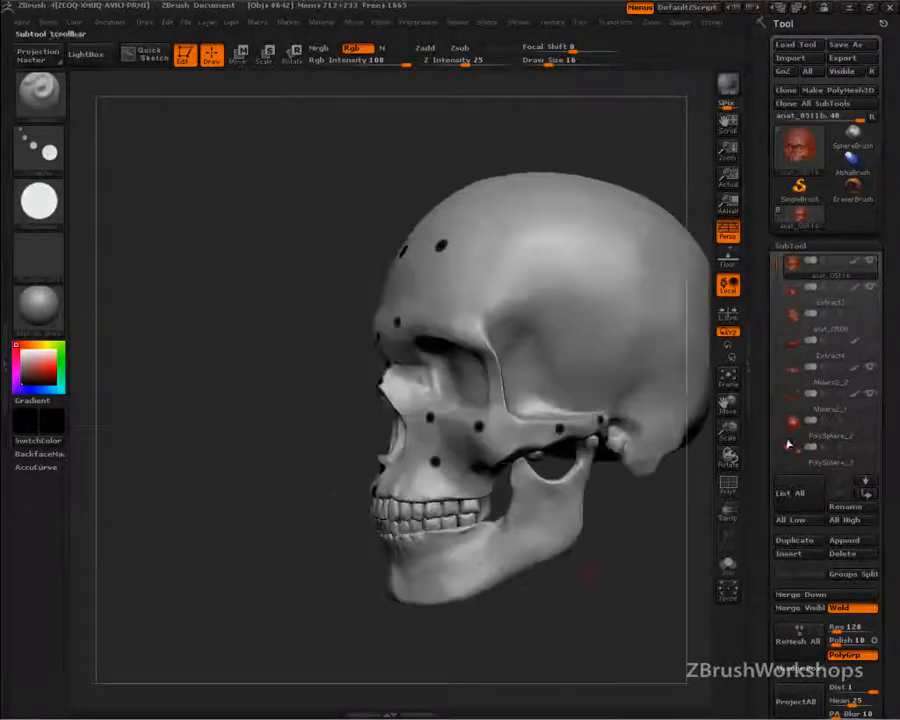
{"action": "left_click", "coordinate": [789, 297]}
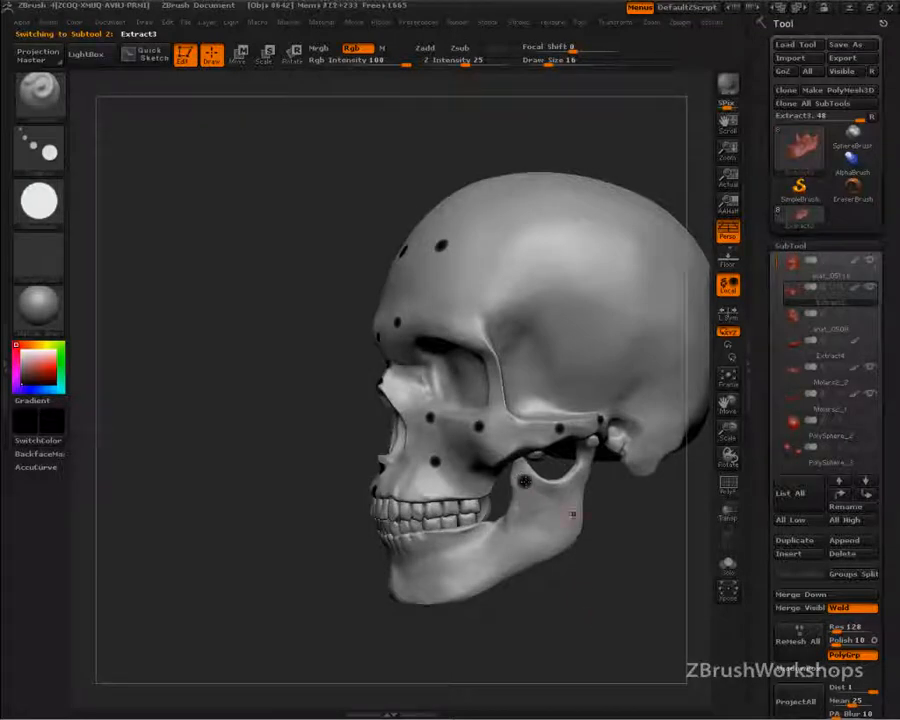
{"action": "key", "text": "s"}
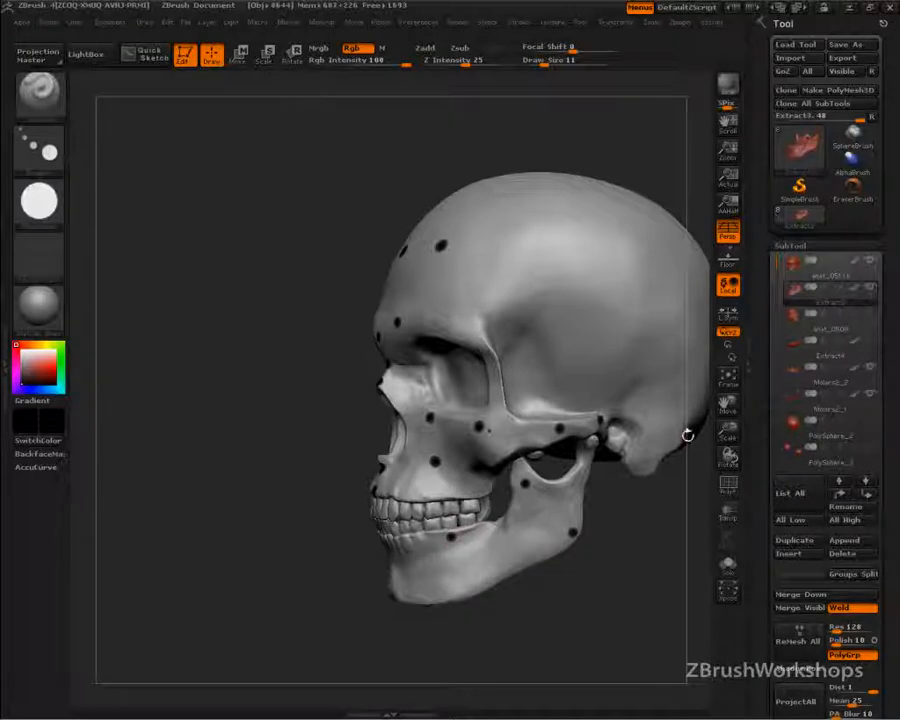
{"action": "left_click", "coordinate": [794, 268]}
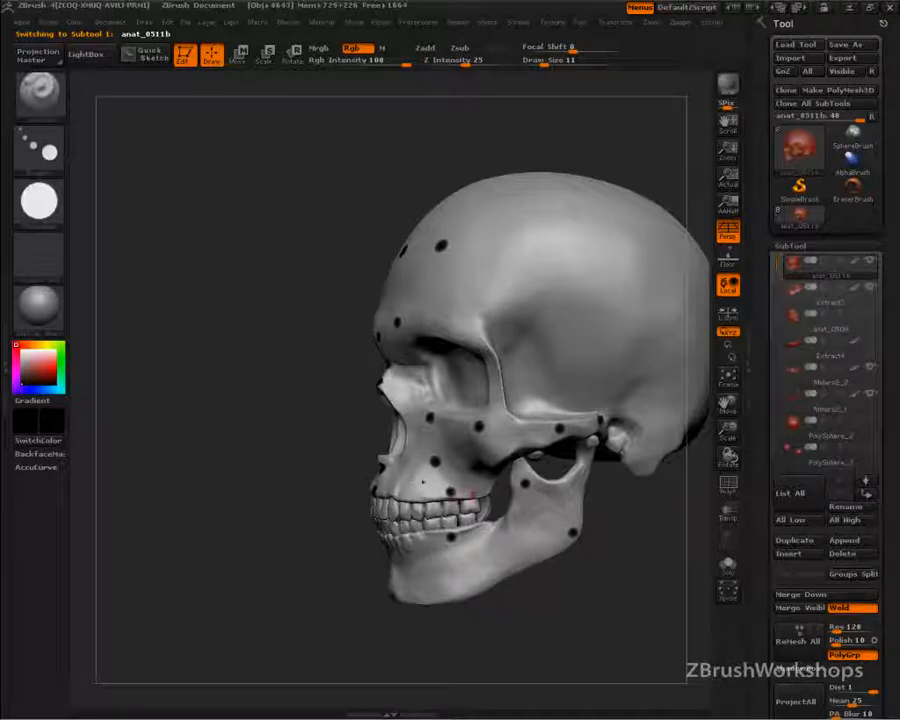
- On the Extract3 jaw, paint midline dots below the lower front teeth, down the chin and under the chin's edge
{"action": "left_click", "coordinate": [806, 294]}
{"action": "left_click_drag", "start_coordinate": [432, 622], "coordinate": [610, 590]}
{"action": "left_click", "coordinate": [383, 556]}
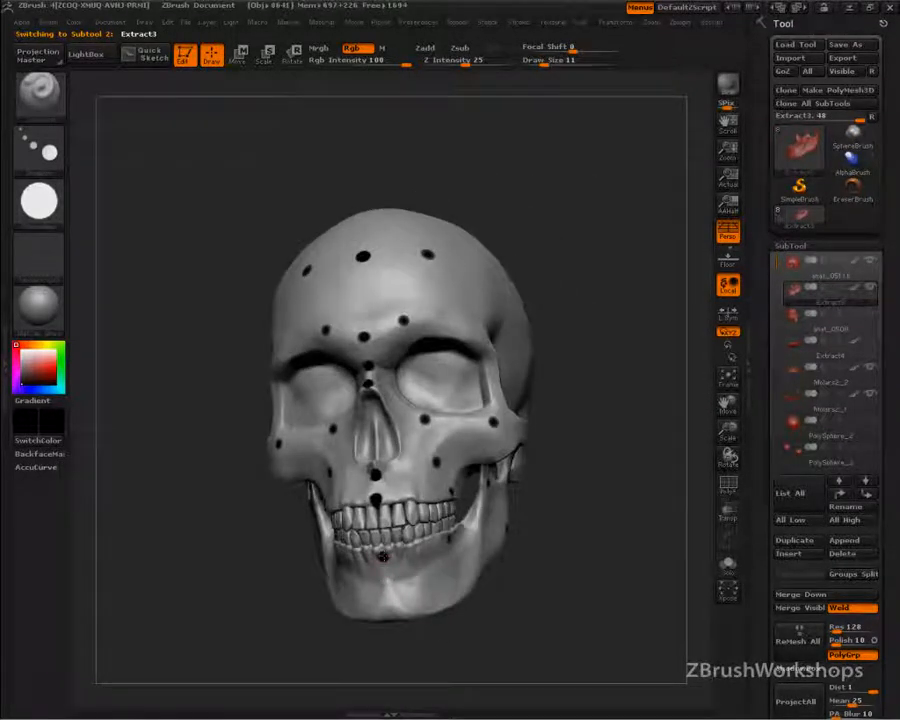
{"action": "left_click", "coordinate": [386, 580]}
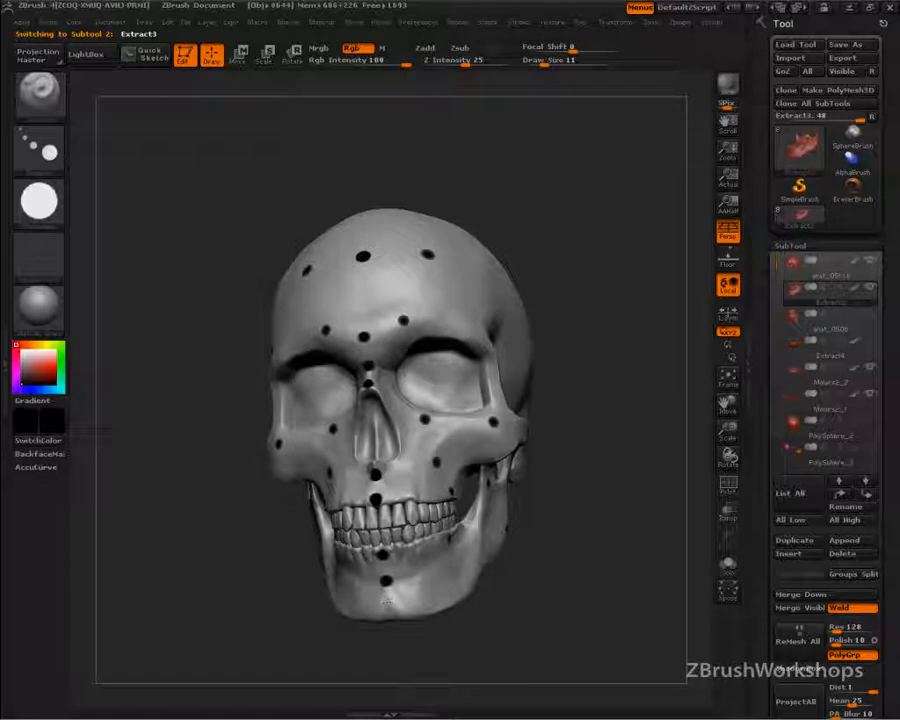
{"action": "left_click_drag", "start_coordinate": [273, 424], "coordinate": [258, 335]}
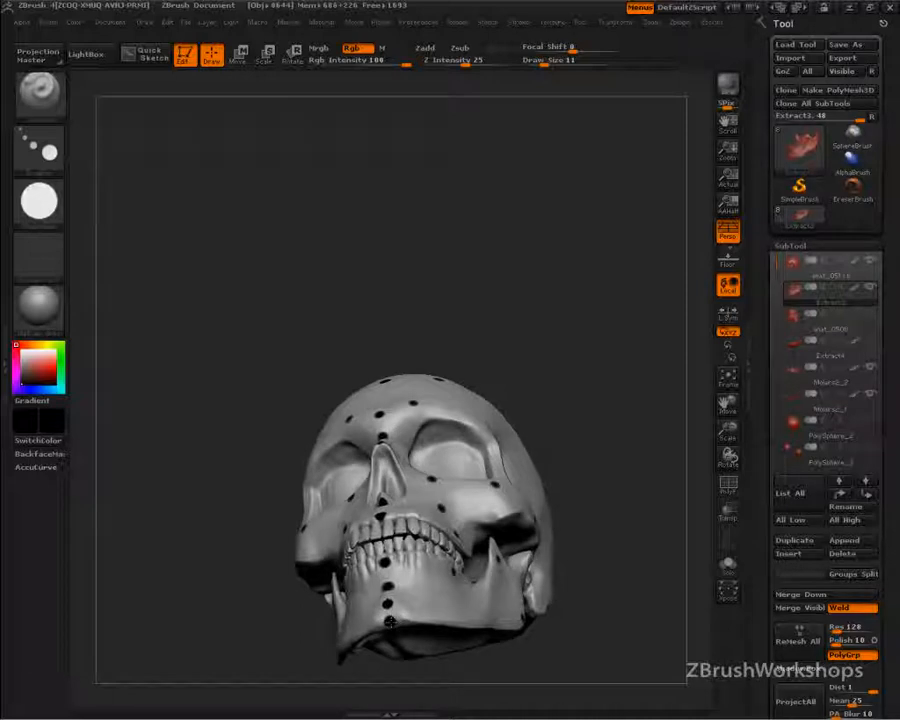
- On anat_0511b, paint out the dot above the upper front teeth in white and repaint it smaller in black
{"action": "left_click_drag", "start_coordinate": [593, 476], "coordinate": [619, 553]}
{"action": "left_click", "coordinate": [23, 351]}
{"action": "left_click", "coordinate": [808, 266]}
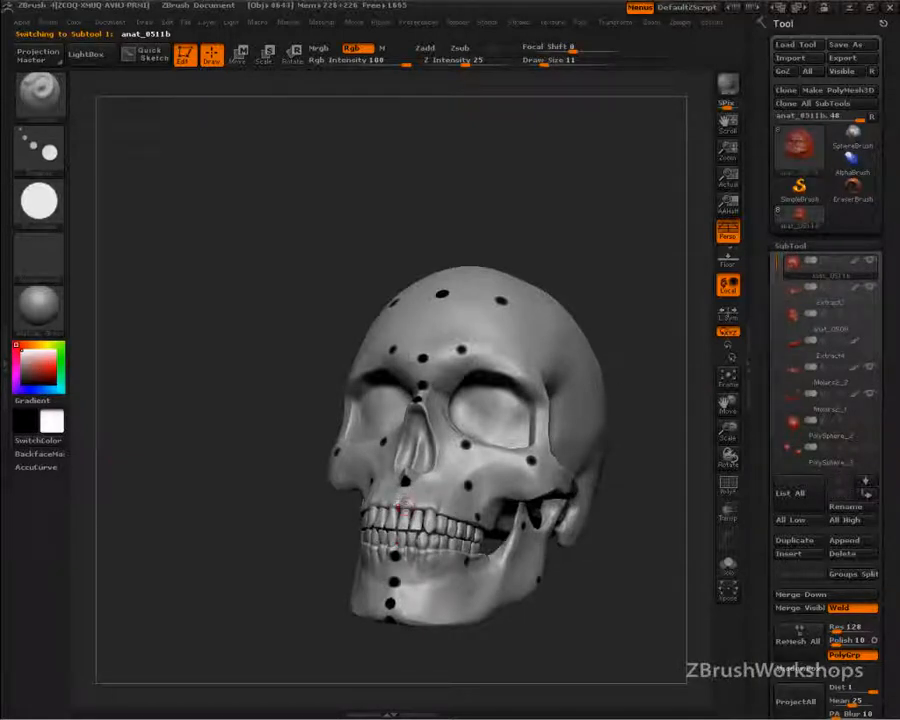
{"action": "left_click_drag", "start_coordinate": [38, 359], "coordinate": [21, 386]}
{"action": "left_click_drag", "start_coordinate": [245, 510], "coordinate": [310, 525]}
{"action": "left_click_drag", "start_coordinate": [459, 539], "coordinate": [407, 518], "text": "alt"}
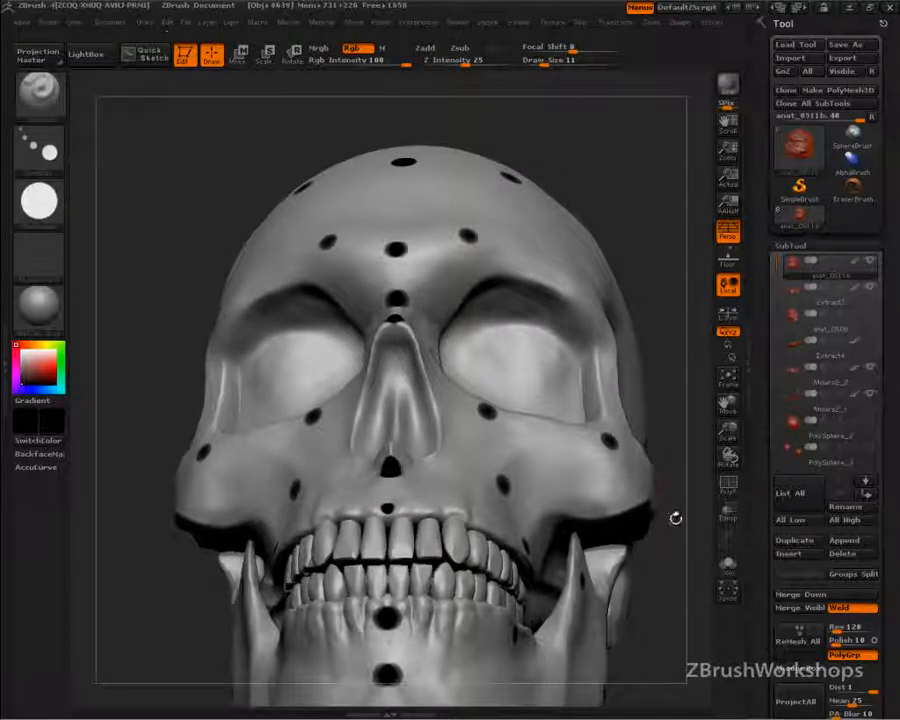
- Try placing mirrored landmark dots at the outer ends of the brow ridges
{"action": "left_click_drag", "start_coordinate": [670, 516], "coordinate": [634, 556], "text": "alt"}
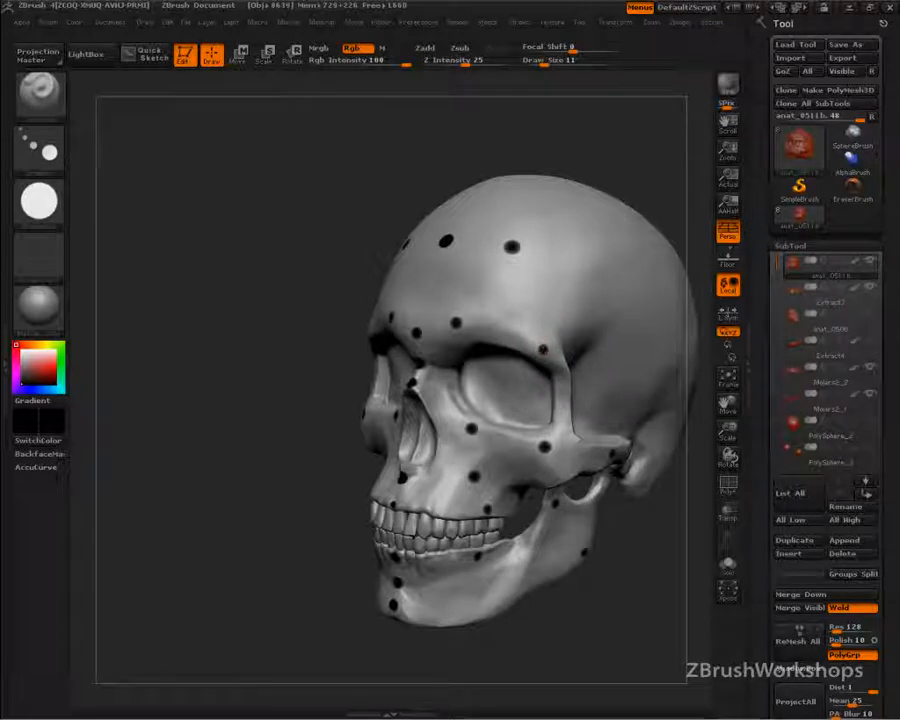
{"action": "left_click_drag", "start_coordinate": [558, 528], "coordinate": [565, 541]}
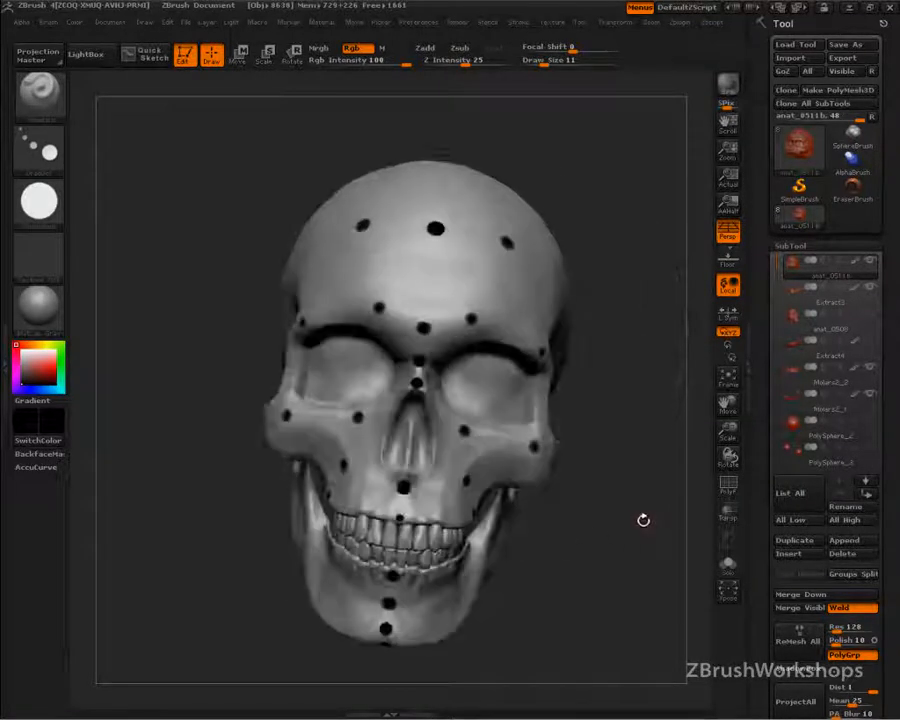
{"action": "key", "text": "ctrl"}
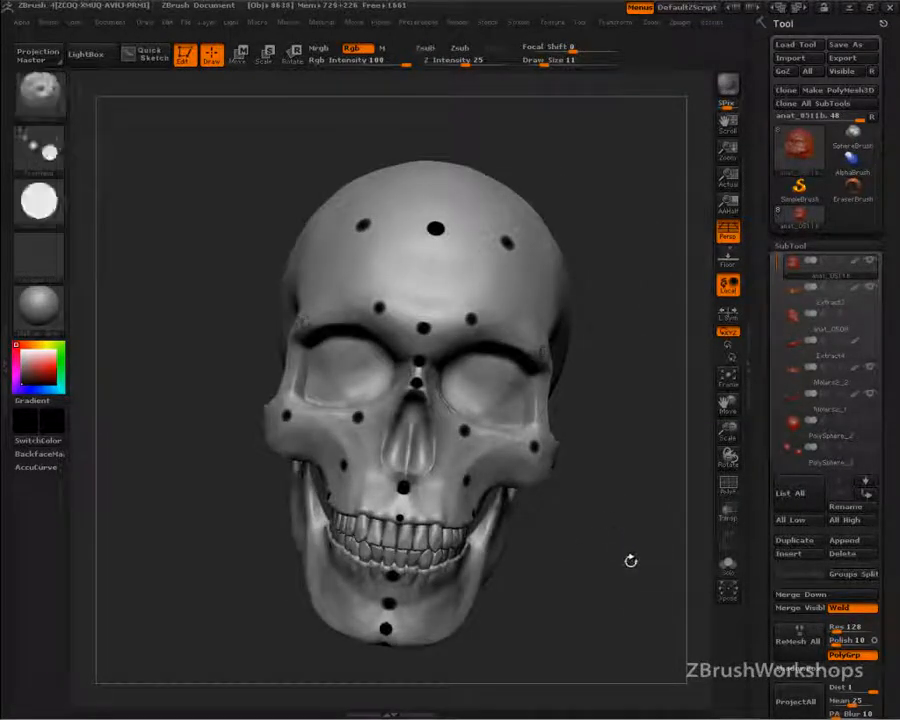
{"action": "left_click_drag", "start_coordinate": [619, 556], "coordinate": [592, 458], "text": "alt"}
{"action": "left_click_drag", "start_coordinate": [549, 518], "coordinate": [611, 523]}
{"action": "left_click_drag", "start_coordinate": [560, 428], "coordinate": [534, 494], "text": "alt"}
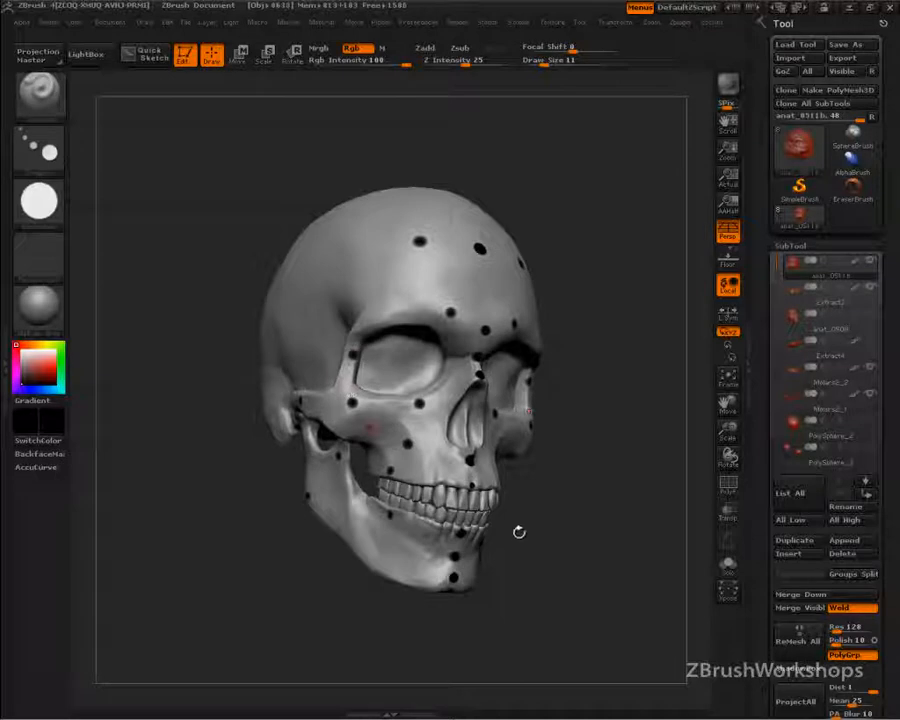
{"action": "key", "text": "ctrl+z"}
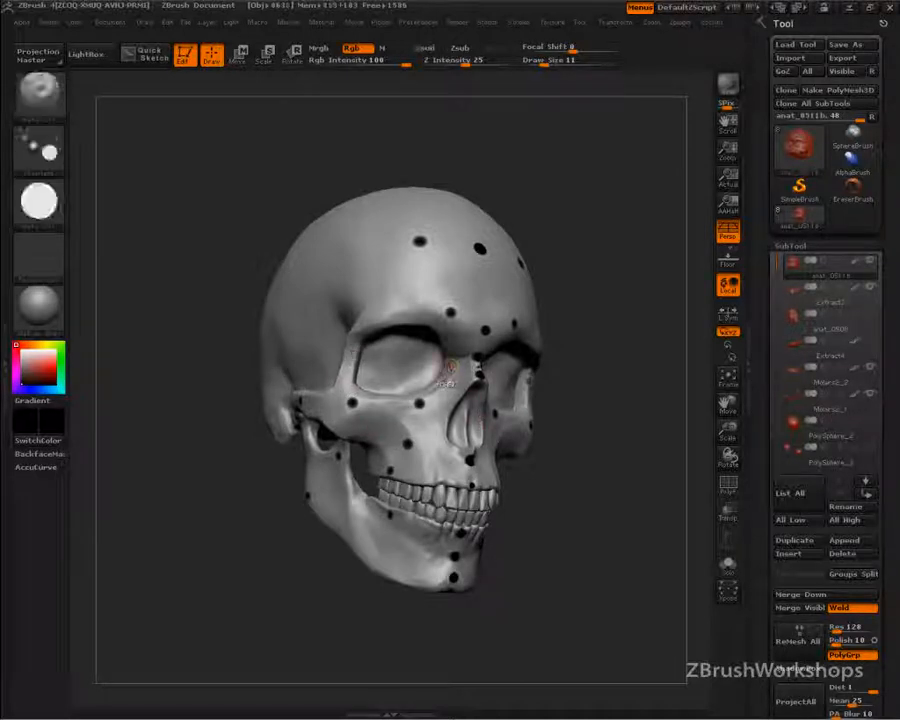
{"action": "key", "text": "ctrl+z"}
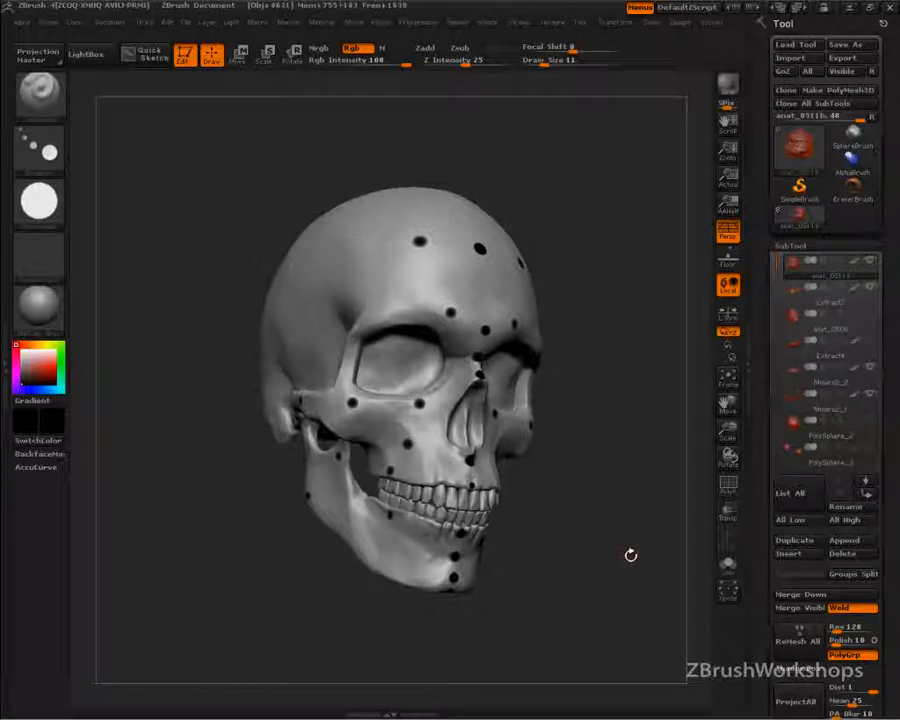
- Paint a midline dot on the lower forehead, between the glabella dot and the upper forehead dot
{"action": "left_click_drag", "start_coordinate": [630, 561], "coordinate": [520, 561]}
{"action": "left_click_drag", "start_coordinate": [640, 595], "coordinate": [536, 590], "text": "alt"}
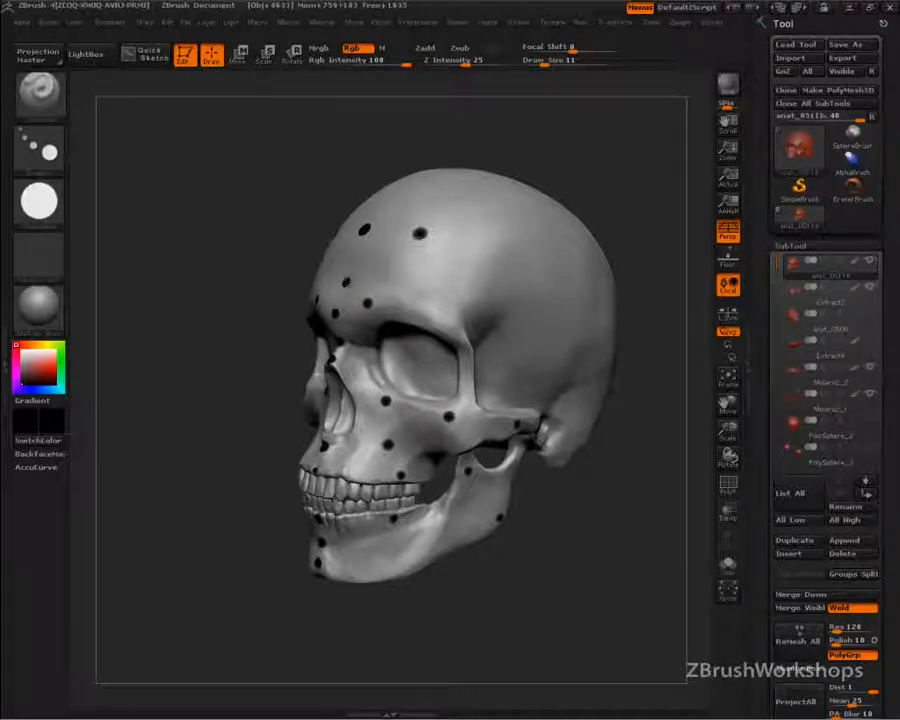
{"action": "mouse_move", "coordinate": [591, 495]}
{"action": "left_mouse_down"}
{"action": "mouse_move", "coordinate": [576, 493]}
{"action": "mouse_move", "coordinate": [589, 500]}
{"action": "left_mouse_up"}
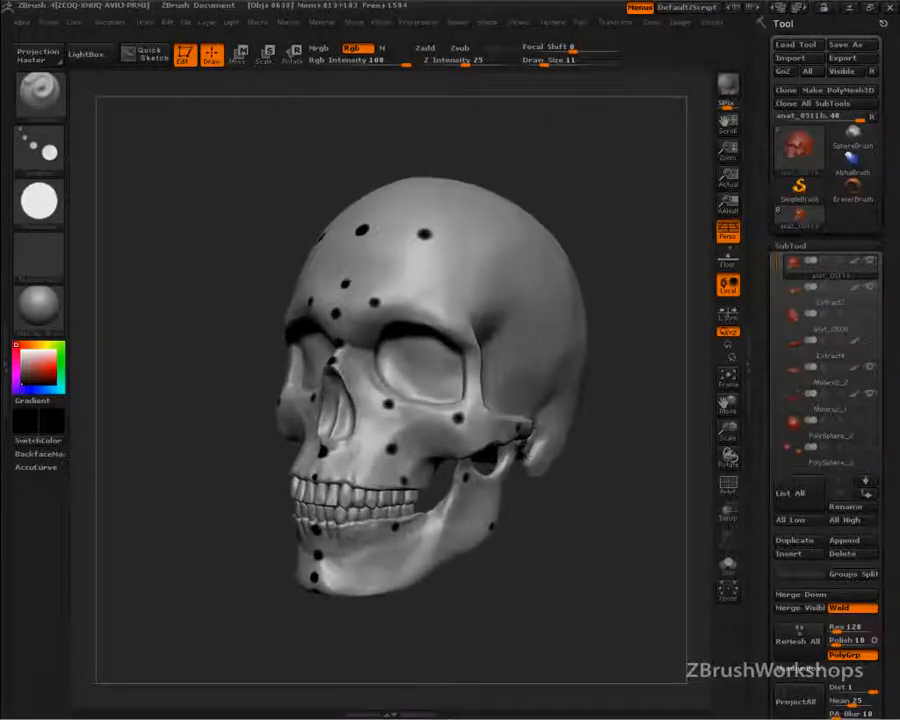
- Try pulling the forehead outward in profile with Zadd on and a draw size of 71
{"action": "key", "text": "s"}
{"action": "mouse_move", "coordinate": [370, 271]}
{"action": "left_mouse_down"}
{"action": "mouse_move", "coordinate": [402, 269]}
{"action": "mouse_move", "coordinate": [398, 228]}
{"action": "mouse_move", "coordinate": [376, 222]}
{"action": "mouse_move", "coordinate": [430, 204]}
{"action": "left_mouse_up"}
{"action": "left_click", "coordinate": [357, 49], "text": "shift"}
{"action": "left_click_drag", "start_coordinate": [578, 191], "coordinate": [470, 210]}
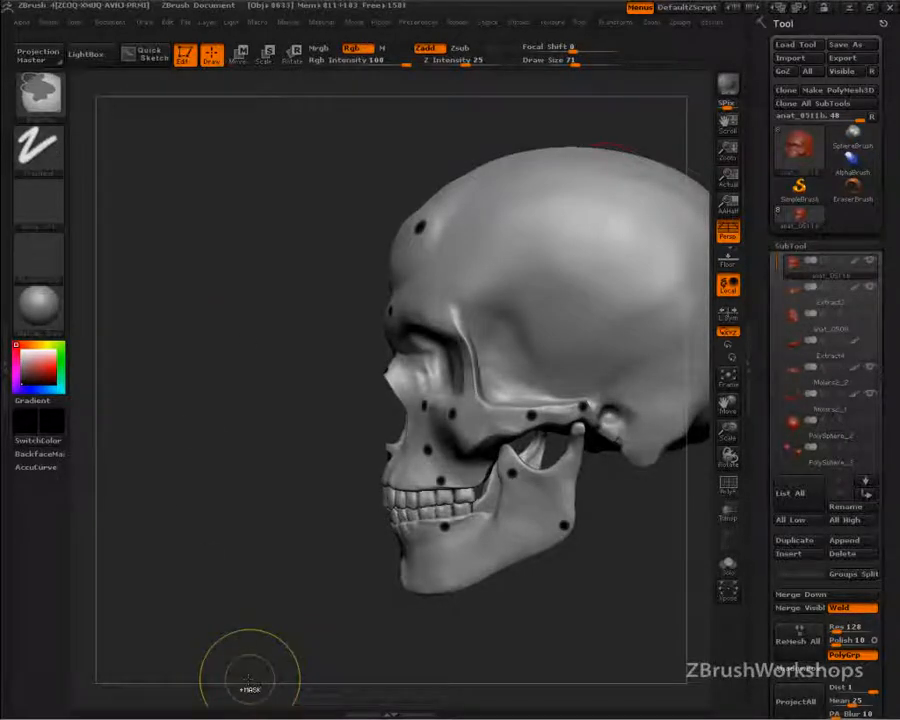
{"action": "key", "text": "ctrl+z"}
{"action": "key", "text": "ctrl+z"}
{"action": "key", "text": "ctrl+z"}
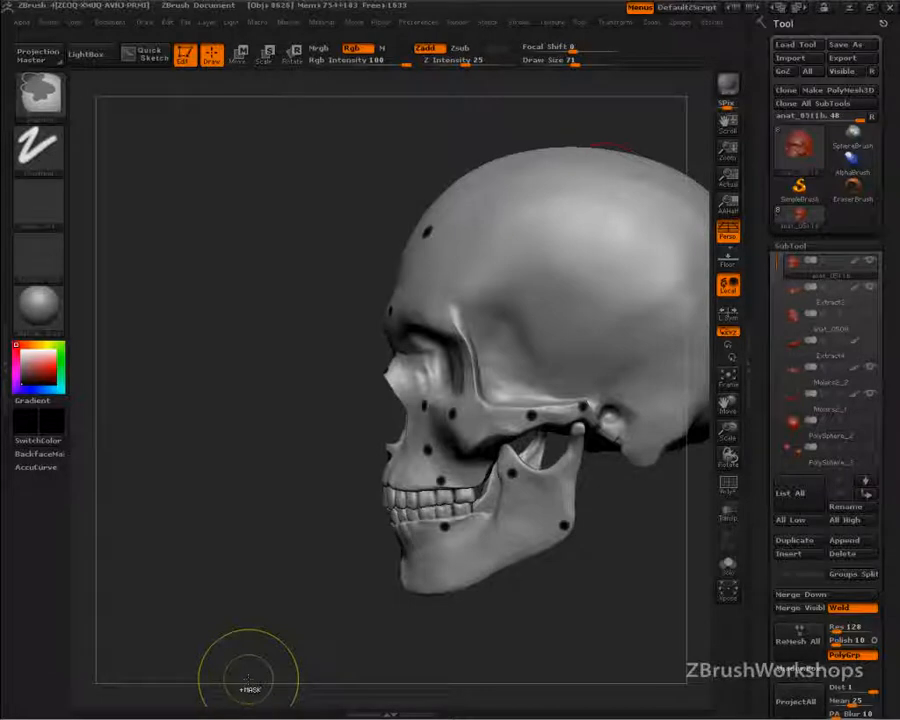
- Refine the brow ridge of anat_0511b with the Move brush, working from both profiles and three-quarter views
{"action": "left_click_drag", "start_coordinate": [249, 678], "coordinate": [593, 571]}
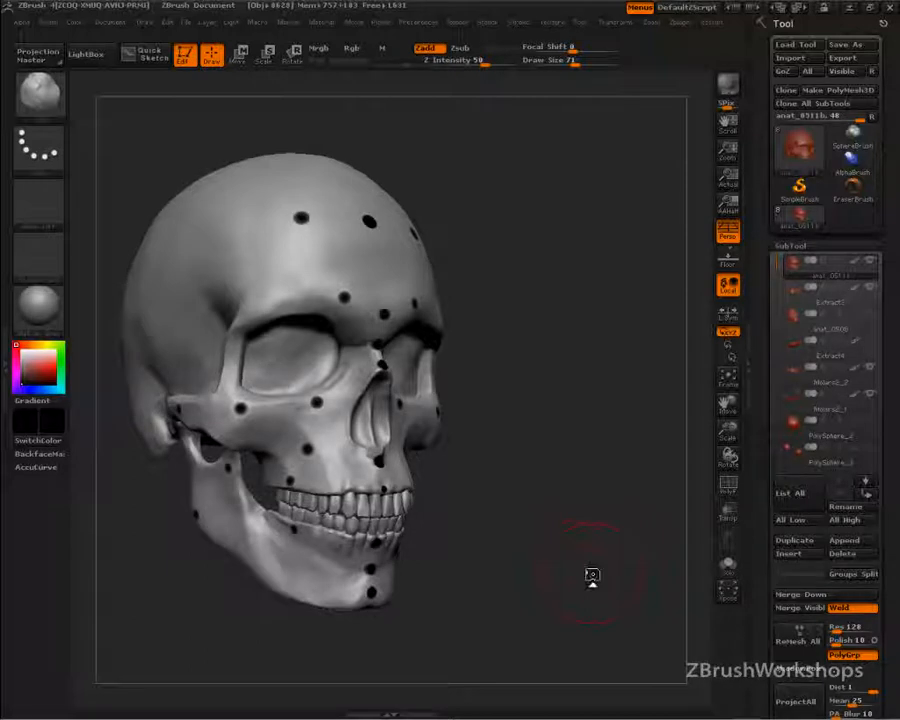
{"action": "left_click_drag", "start_coordinate": [592, 575], "coordinate": [599, 470]}
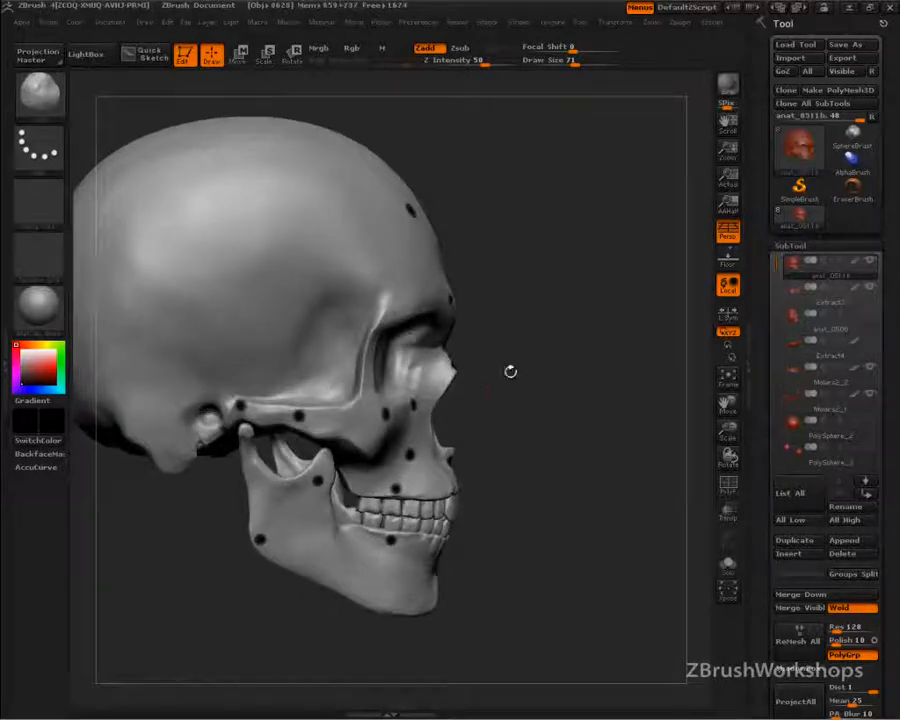
{"action": "left_click_drag", "start_coordinate": [540, 348], "coordinate": [467, 333]}
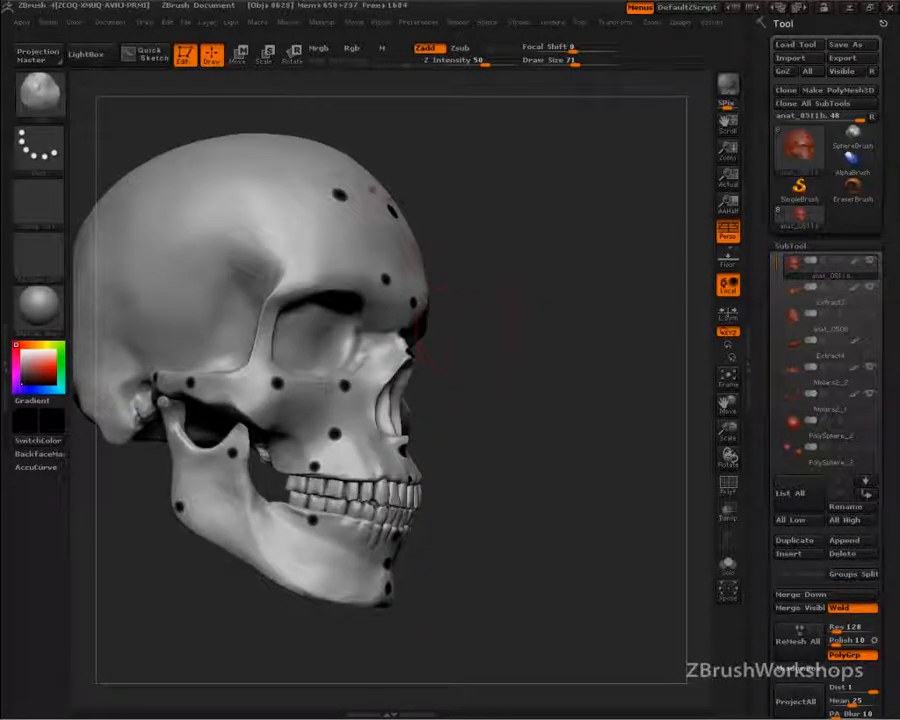
{"action": "left_click_drag", "start_coordinate": [463, 318], "coordinate": [524, 347]}
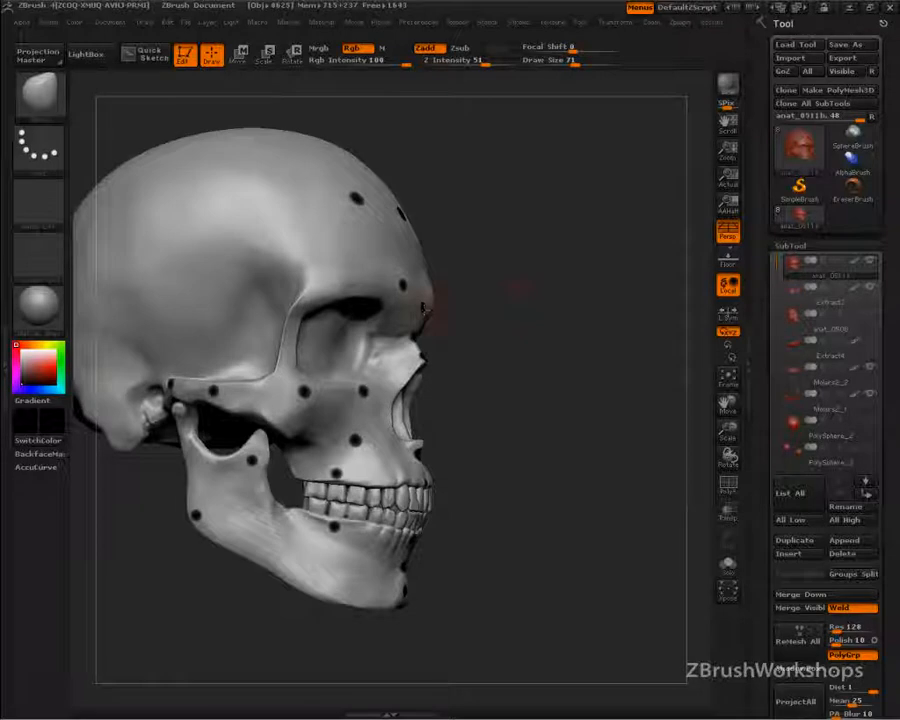
{"action": "left_click_drag", "start_coordinate": [519, 288], "coordinate": [290, 260]}
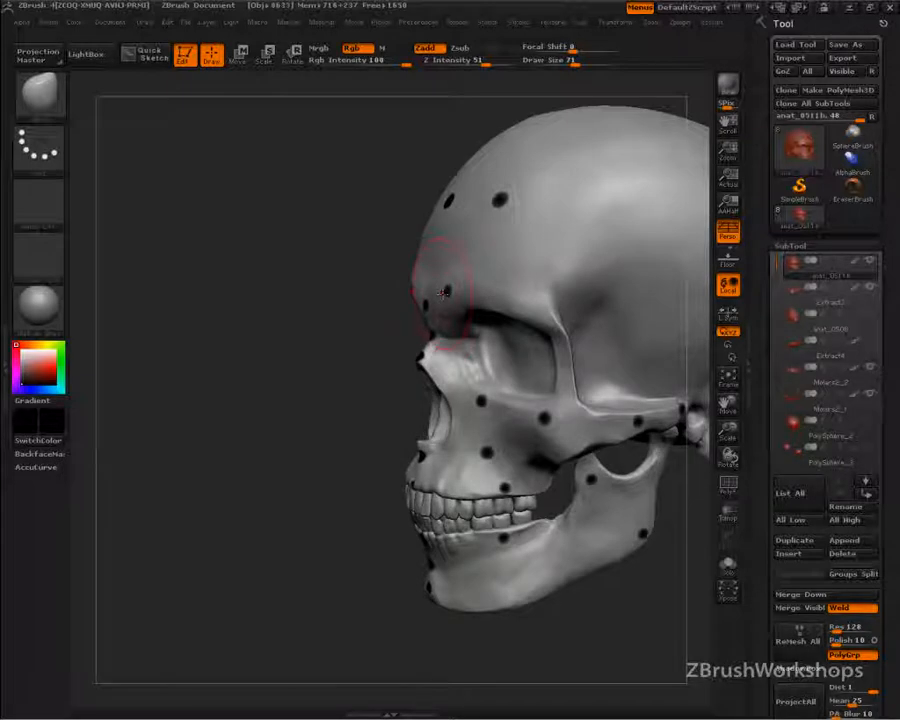
{"action": "left_click_drag", "start_coordinate": [383, 343], "coordinate": [318, 398]}
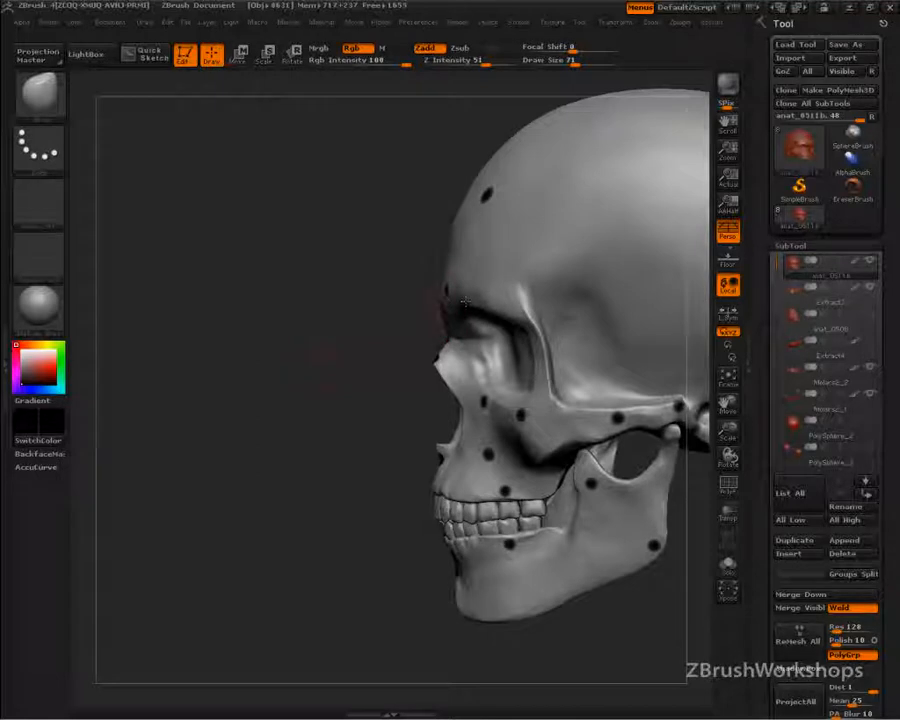
- Select the jaw subtool Extract3 and nudge the rear angle of the jaw slightly inward with the Move brush
{"action": "mouse_move", "coordinate": [374, 438]}
{"action": "left_mouse_down"}
{"action": "mouse_move", "coordinate": [365, 592]}
{"action": "mouse_move", "coordinate": [637, 547]}
{"action": "left_mouse_up"}
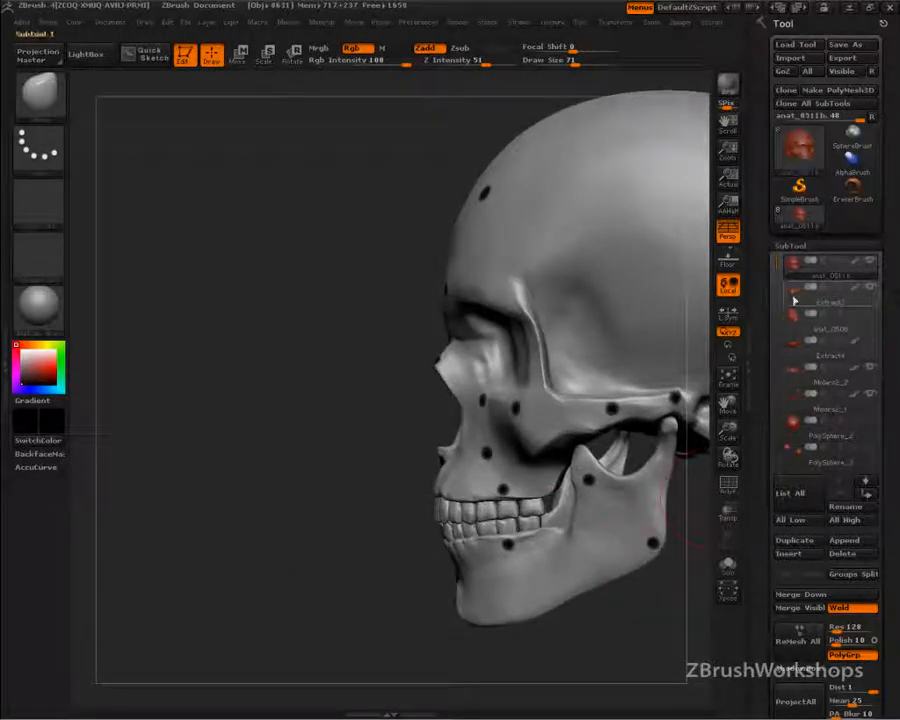
{"action": "left_click", "coordinate": [625, 530], "text": "alt"}
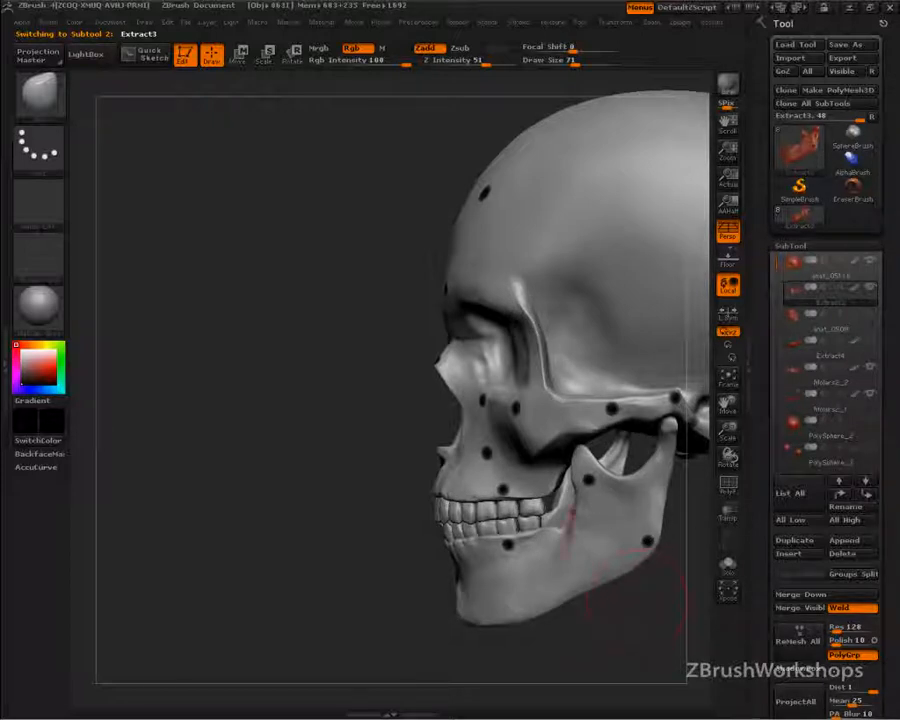
{"action": "left_click_drag", "start_coordinate": [352, 581], "coordinate": [293, 488]}
- Return to the anat_0511b subtool and adjust the outer rims of the eye sockets from below at draw size 49
{"action": "left_click", "coordinate": [587, 382], "text": "alt"}
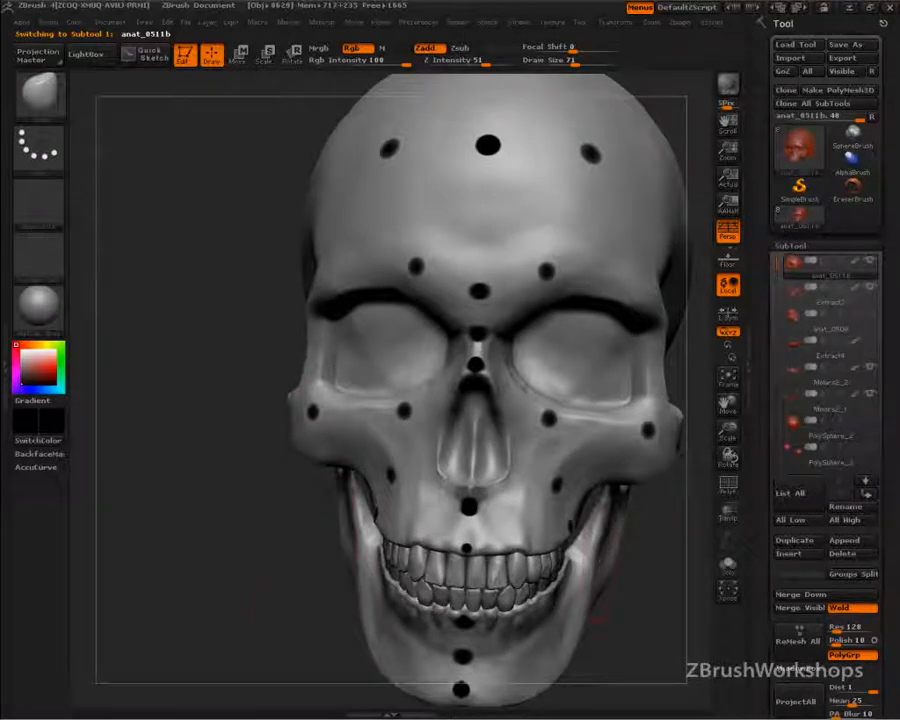
{"action": "left_click_drag", "start_coordinate": [299, 612], "coordinate": [616, 539], "text": "alt"}
{"action": "mouse_move", "coordinate": [629, 490]}
{"action": "left_mouse_down"}
{"action": "mouse_move", "coordinate": [643, 422]}
{"action": "mouse_move", "coordinate": [532, 287]}
{"action": "left_mouse_up"}
{"action": "key", "text": "s"}
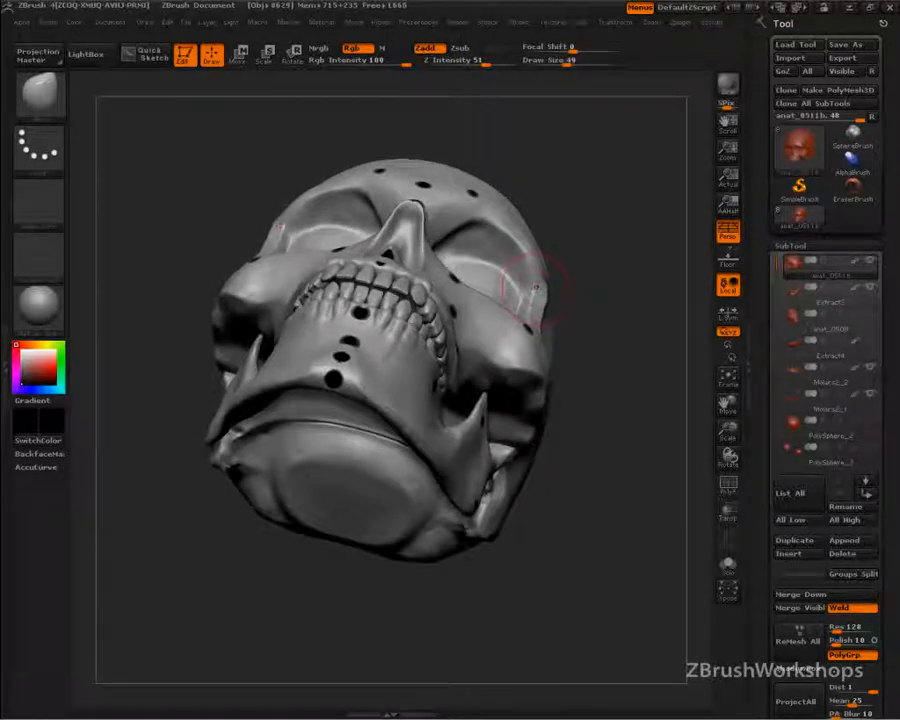
{"action": "left_click_drag", "start_coordinate": [538, 279], "coordinate": [541, 283]}
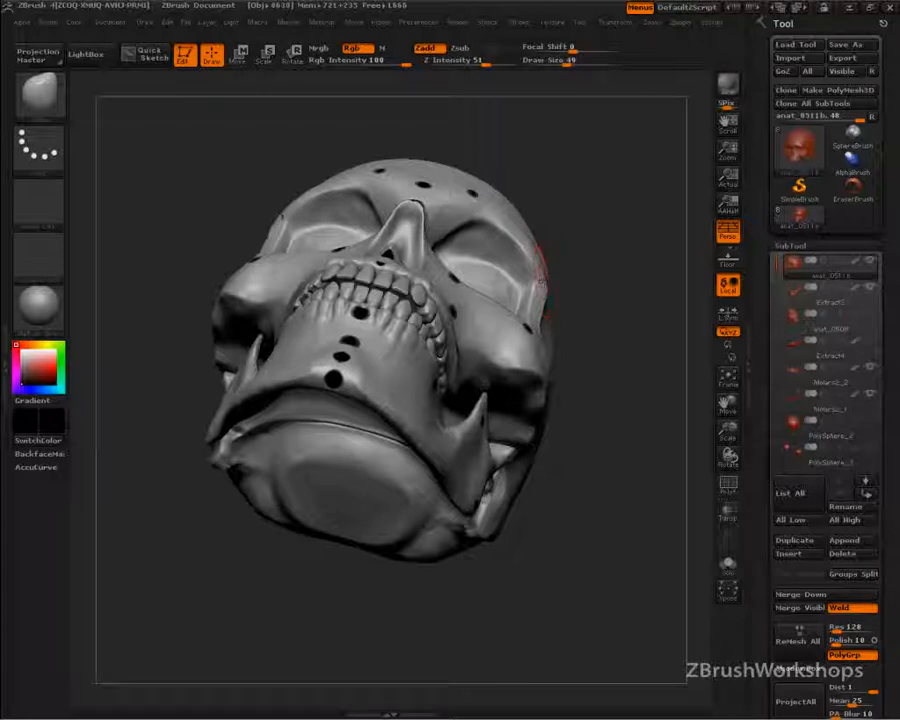
- Mask the black landmark dots on the anat_0511b skull using Mask By Intensity
{"action": "left_click_drag", "start_coordinate": [603, 205], "coordinate": [590, 350]}
{"action": "left_click_drag", "start_coordinate": [606, 395], "coordinate": [609, 486], "text": "alt"}
{"action": "left_click_drag", "start_coordinate": [668, 530], "coordinate": [537, 584]}
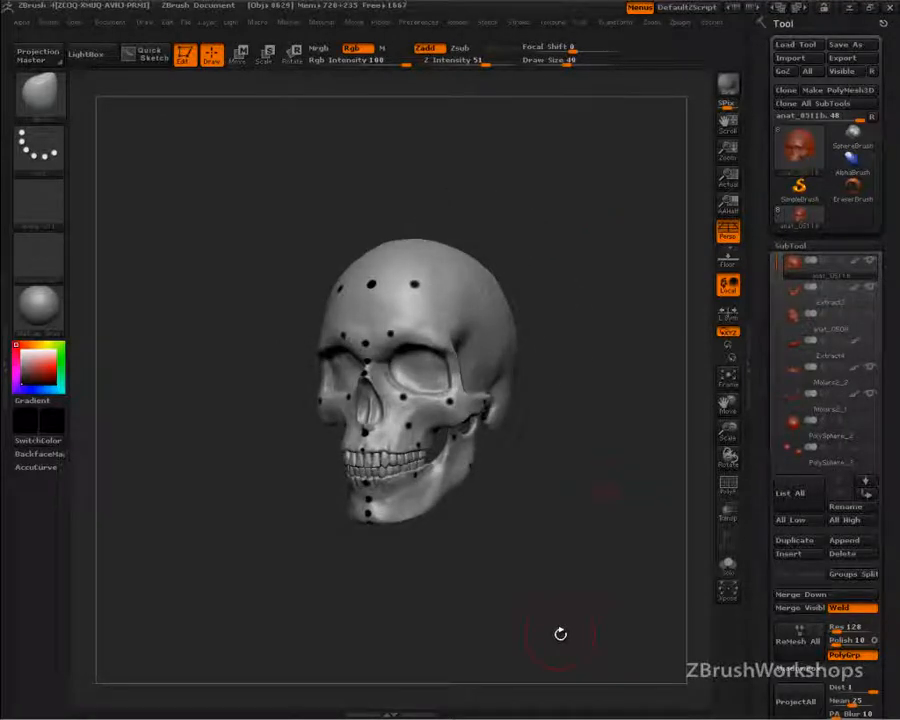
{"action": "left_click_drag", "start_coordinate": [758, 586], "coordinate": [780, 100]}
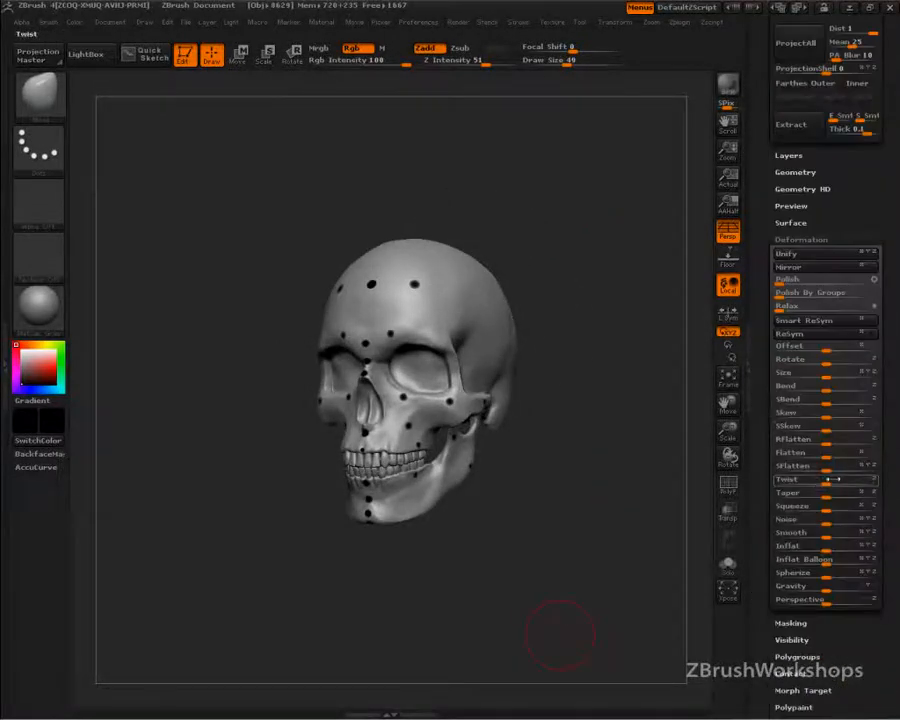
{"action": "left_click", "coordinate": [805, 240]}
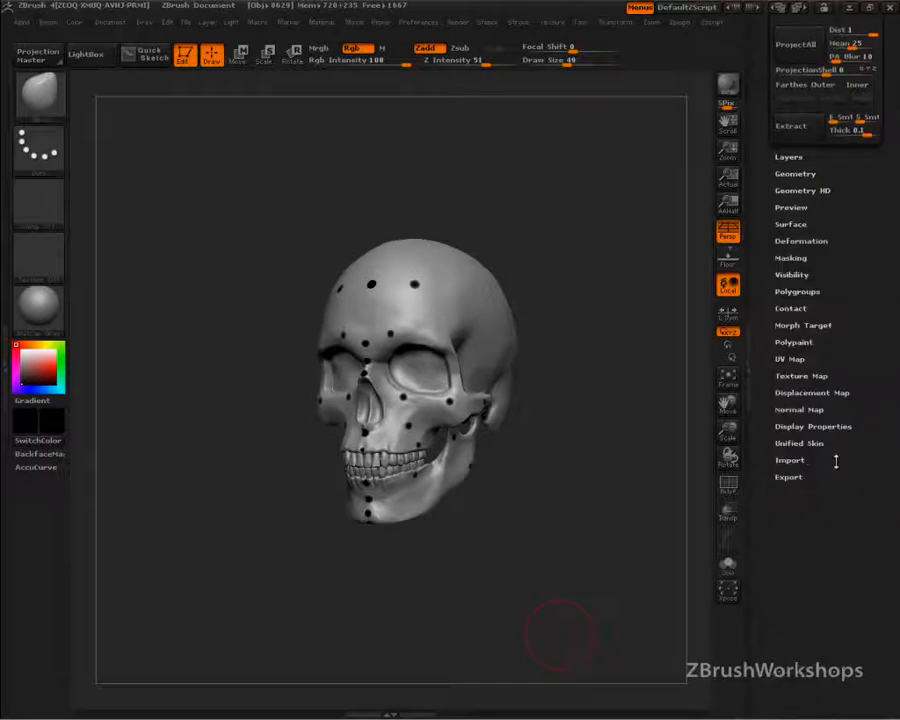
{"action": "left_click", "coordinate": [800, 259]}
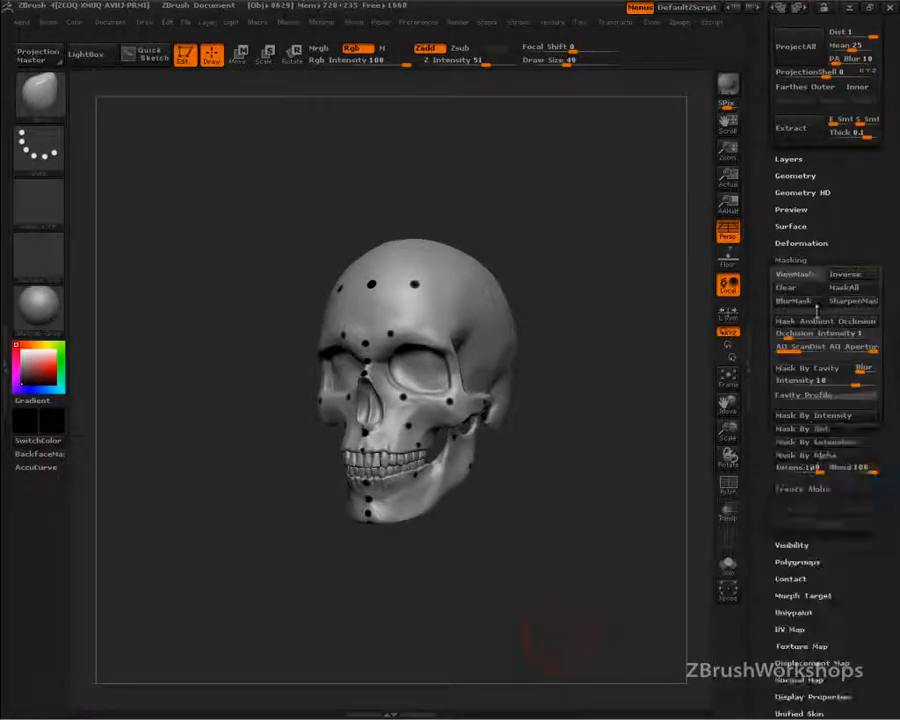
{"action": "left_click", "coordinate": [824, 419]}
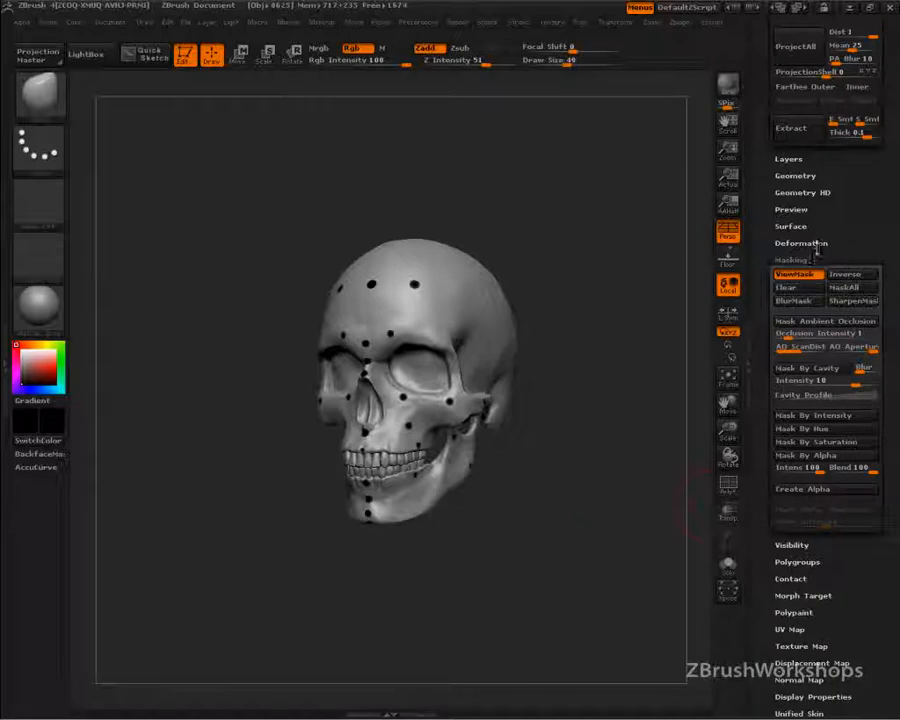
- Extract the masked landmark dots from anat_0511b as a new subtool with a thickness of 0.1
{"action": "left_click_drag", "start_coordinate": [813, 252], "coordinate": [809, 289]}
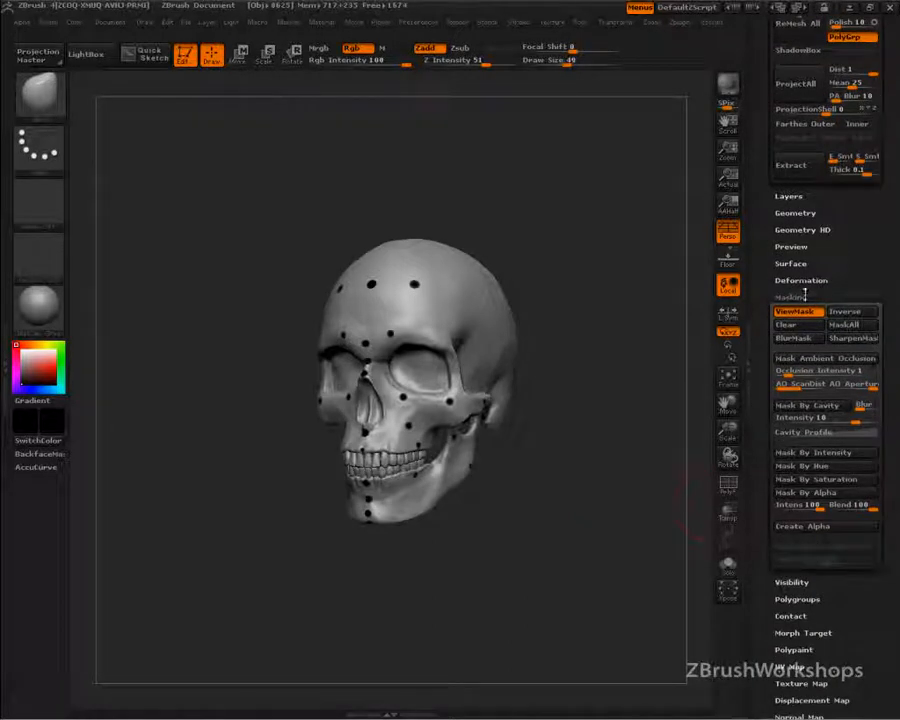
{"action": "left_click", "coordinate": [795, 295]}
{"action": "left_click_drag", "start_coordinate": [837, 237], "coordinate": [818, 460]}
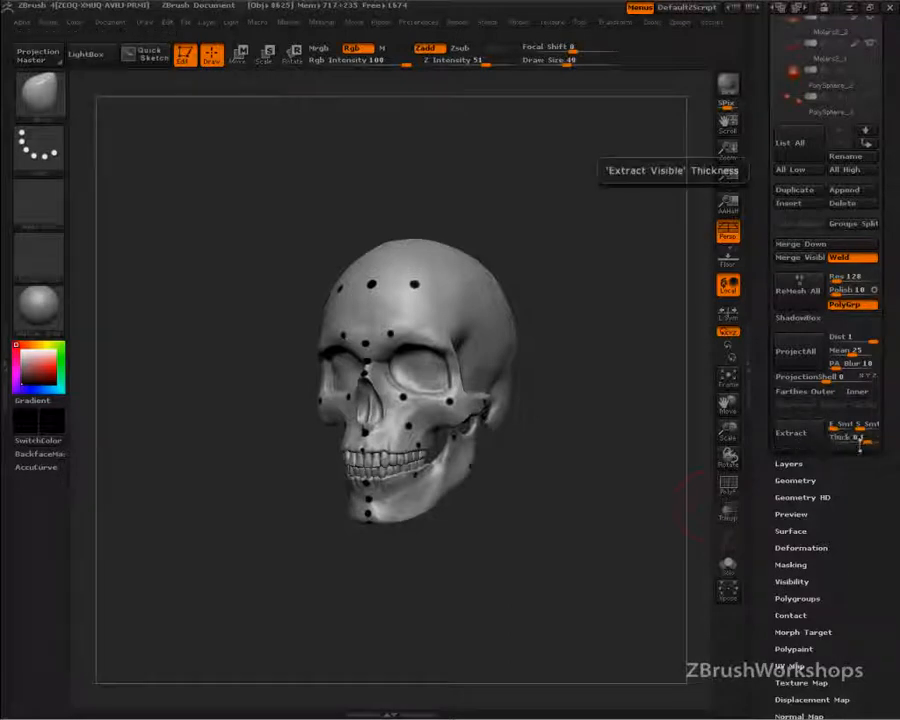
{"action": "left_click_drag", "start_coordinate": [827, 456], "coordinate": [823, 540]}
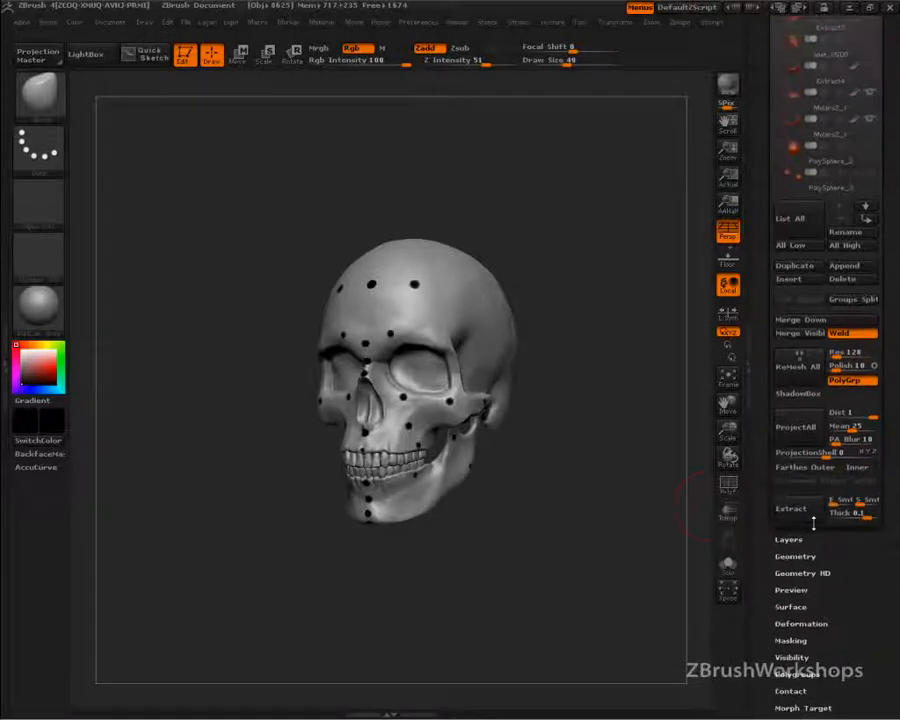
{"action": "left_click_drag", "start_coordinate": [649, 613], "coordinate": [613, 591]}
- Select the extracted dots subtool Extract0 and isolate it in Solo mode to examine the pieces
{"action": "left_click_drag", "start_coordinate": [762, 269], "coordinate": [762, 359]}
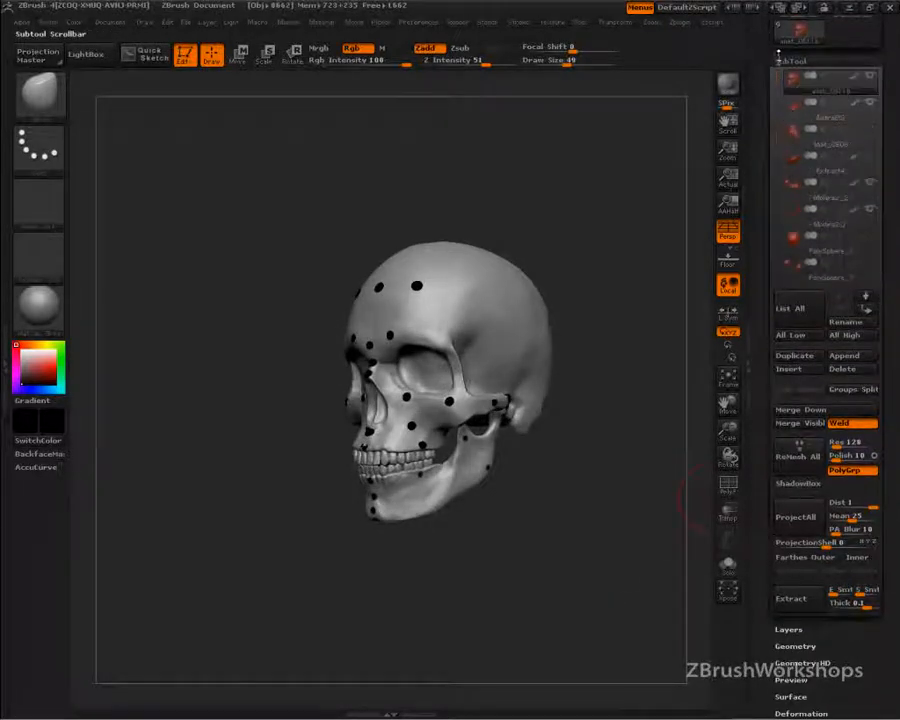
{"action": "left_click_drag", "start_coordinate": [778, 72], "coordinate": [779, 118]}
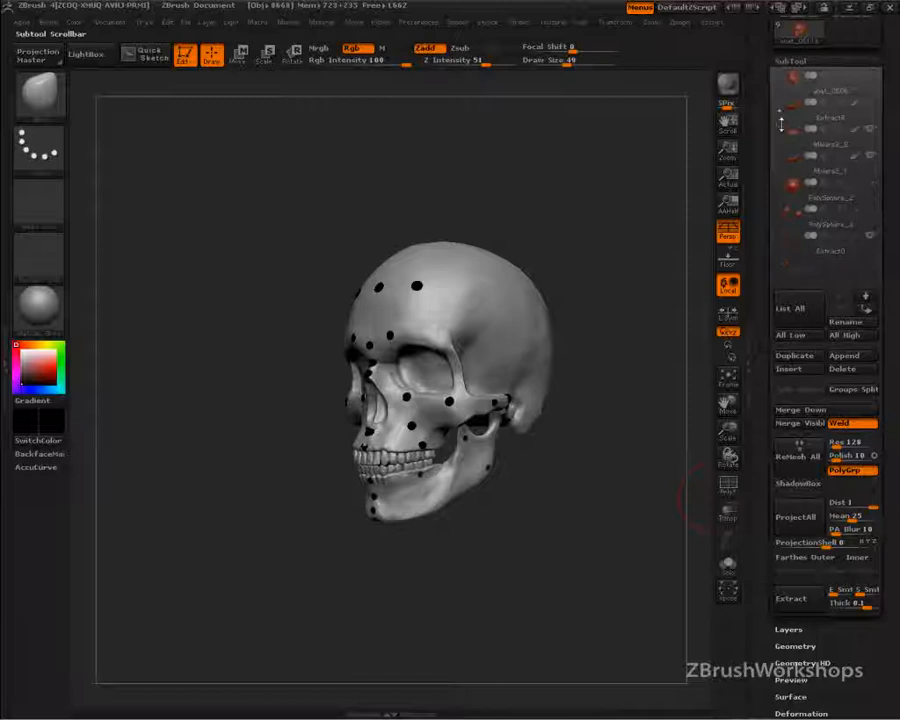
{"action": "left_click", "coordinate": [797, 254]}
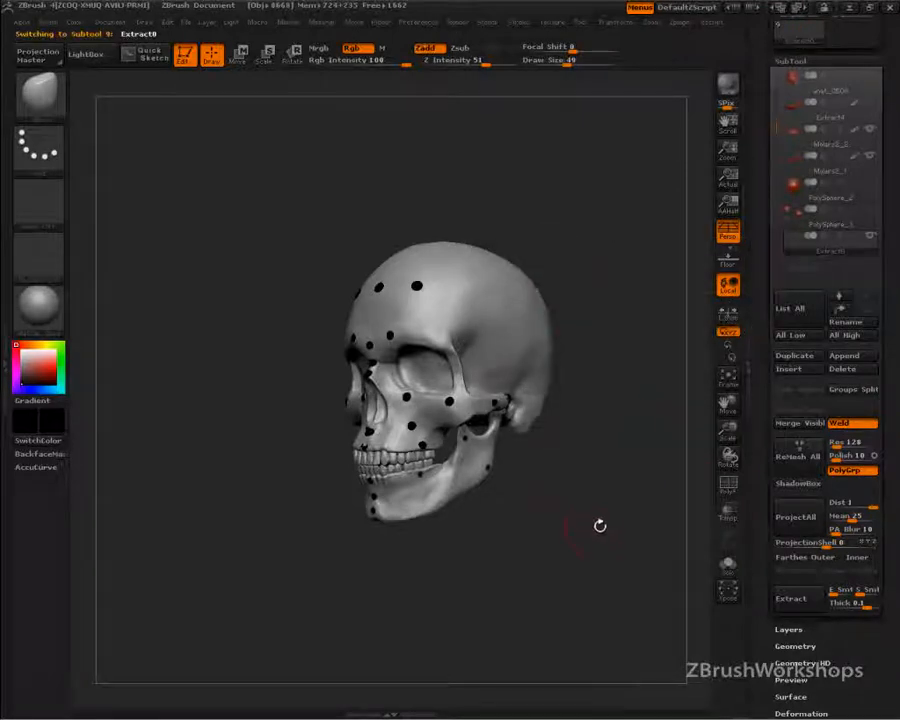
{"action": "left_click_drag", "start_coordinate": [612, 502], "coordinate": [530, 577]}
{"action": "key", "text": "shift+s"}
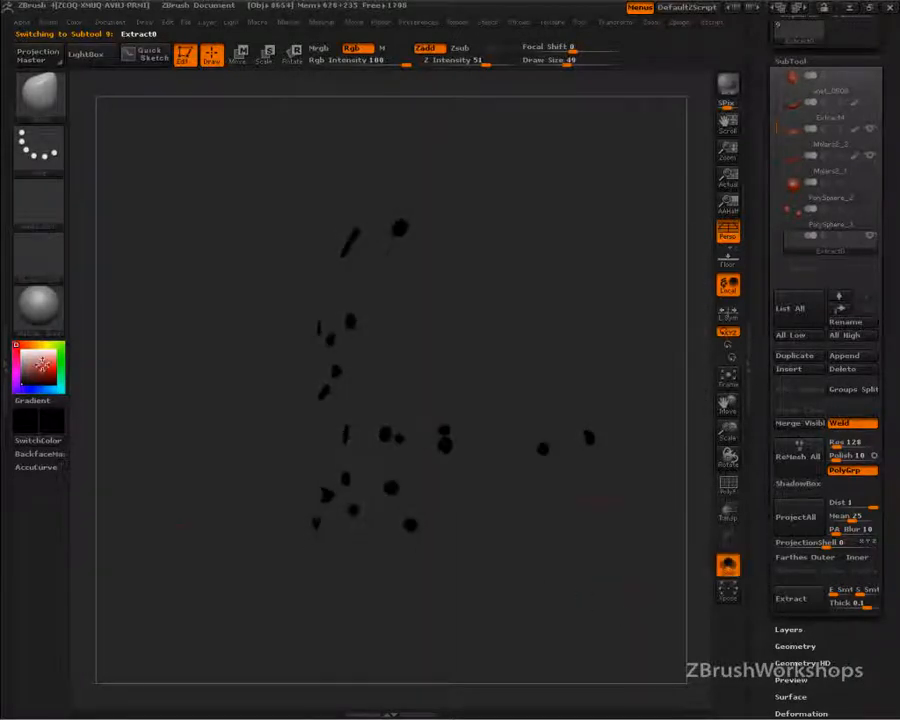
- Set the current colour to white and show the whole skull again to check the extracted dots in place
{"action": "left_click", "coordinate": [22, 350]}
{"action": "left_click_drag", "start_coordinate": [283, 582], "coordinate": [514, 590]}
{"action": "left_click_drag", "start_coordinate": [574, 589], "coordinate": [555, 602]}
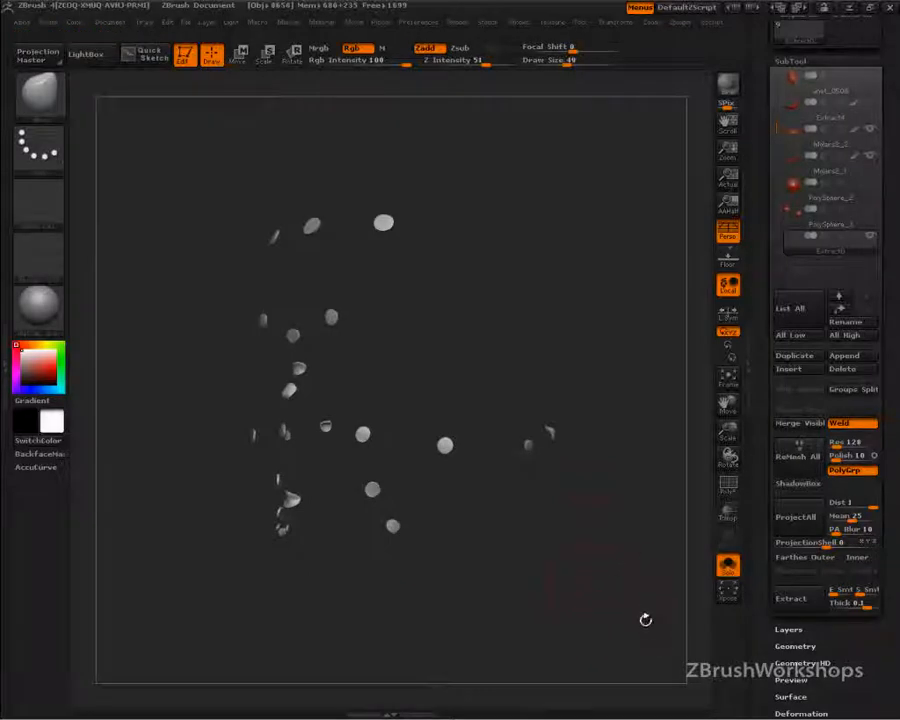
{"action": "key", "text": "shift+s"}
{"action": "left_click_drag", "start_coordinate": [642, 594], "coordinate": [703, 593]}
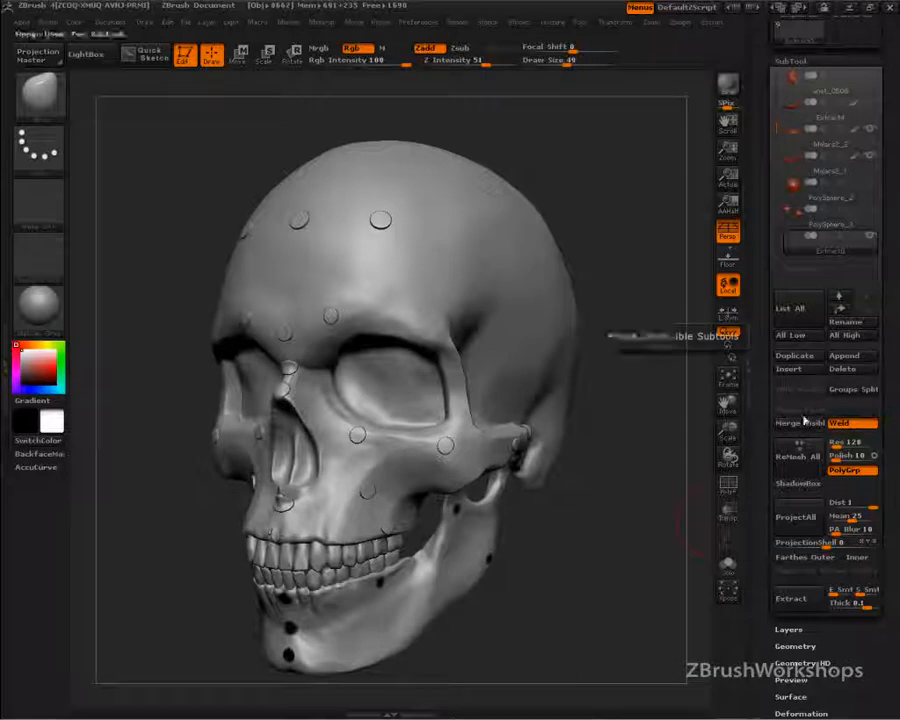
- Delete the extracted dots subtool Extract0
{"action": "left_click", "coordinate": [843, 369]}
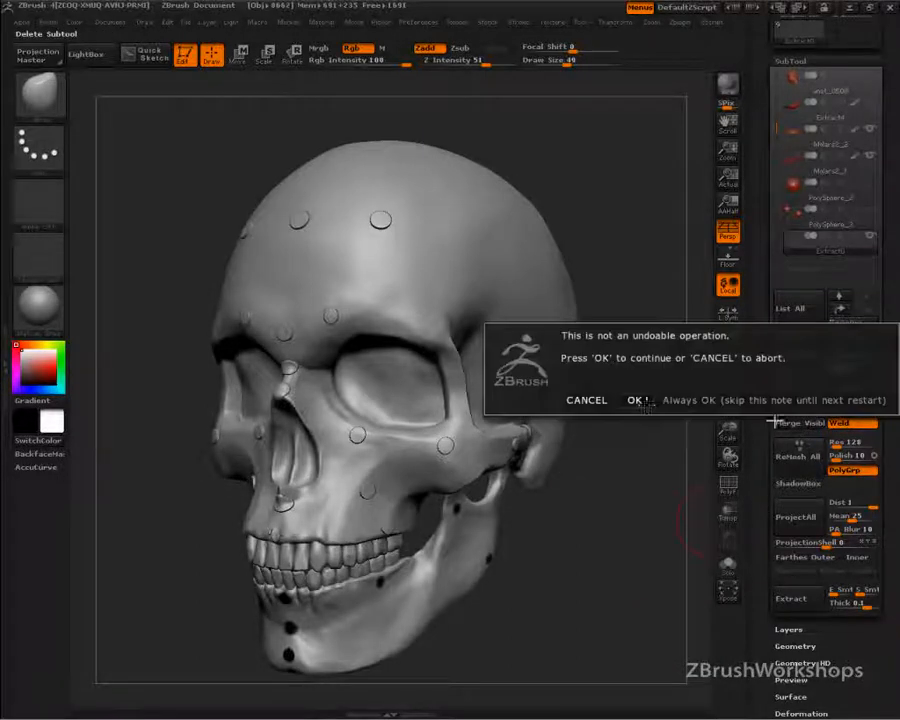
{"action": "left_click", "coordinate": [634, 398]}
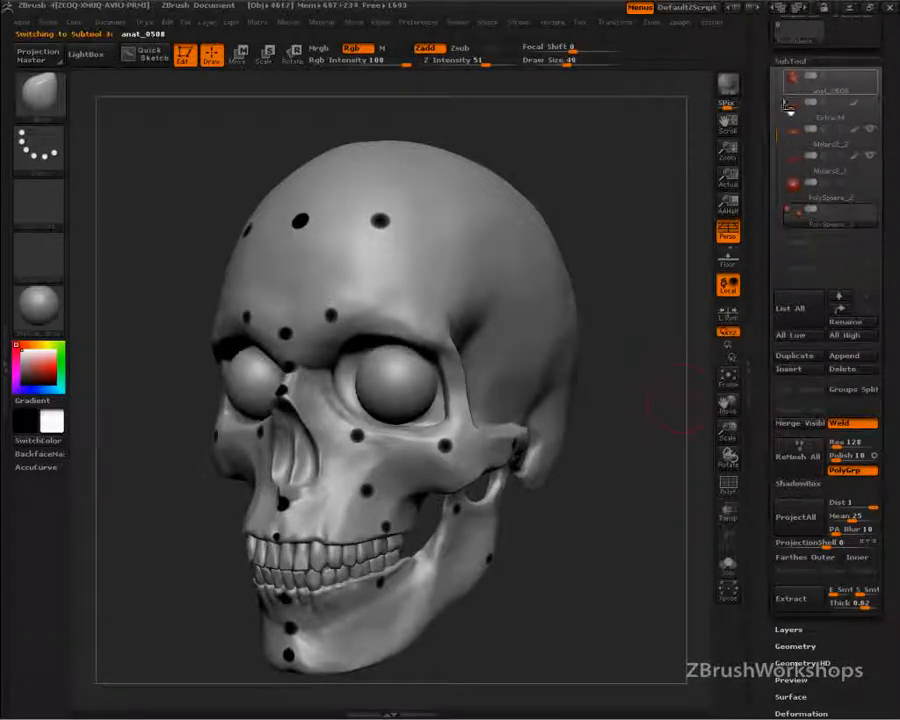
- Reselect anat_0511b and extract its masked landmark dots again with a thickness of 0.2
{"action": "left_click_drag", "start_coordinate": [843, 606], "coordinate": [836, 606]}
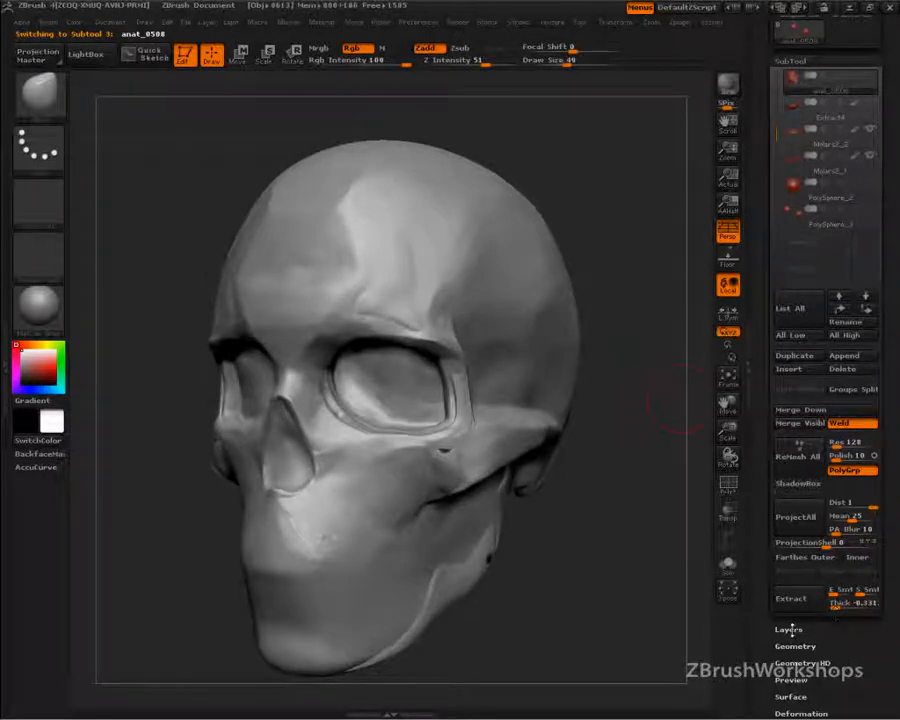
{"action": "left_click_drag", "start_coordinate": [777, 135], "coordinate": [795, 81]}
{"action": "left_click", "coordinate": [795, 82]}
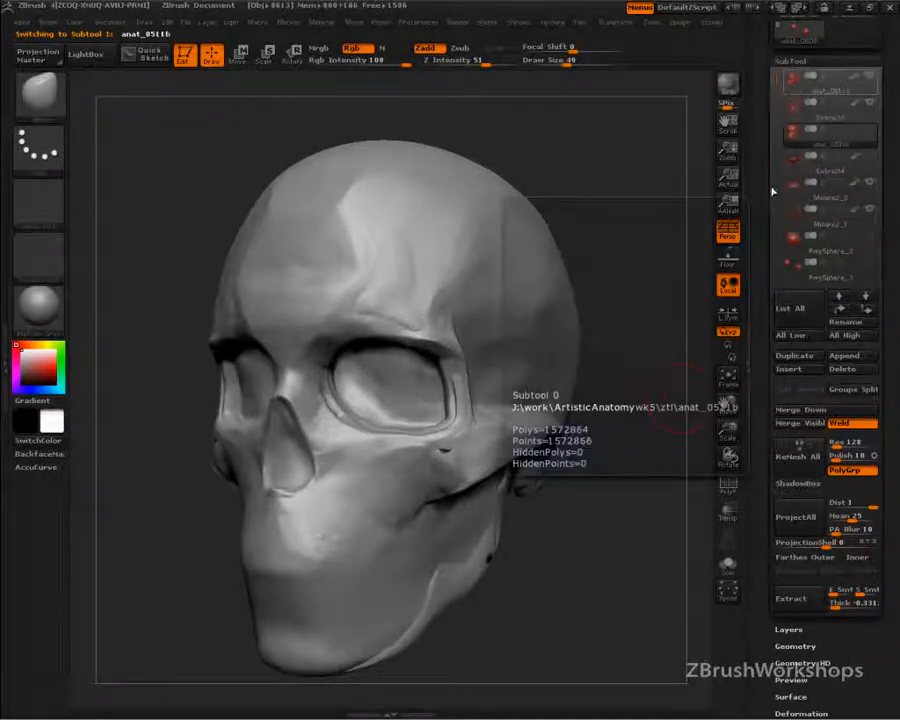
{"action": "left_click_drag", "start_coordinate": [769, 175], "coordinate": [763, 147]}
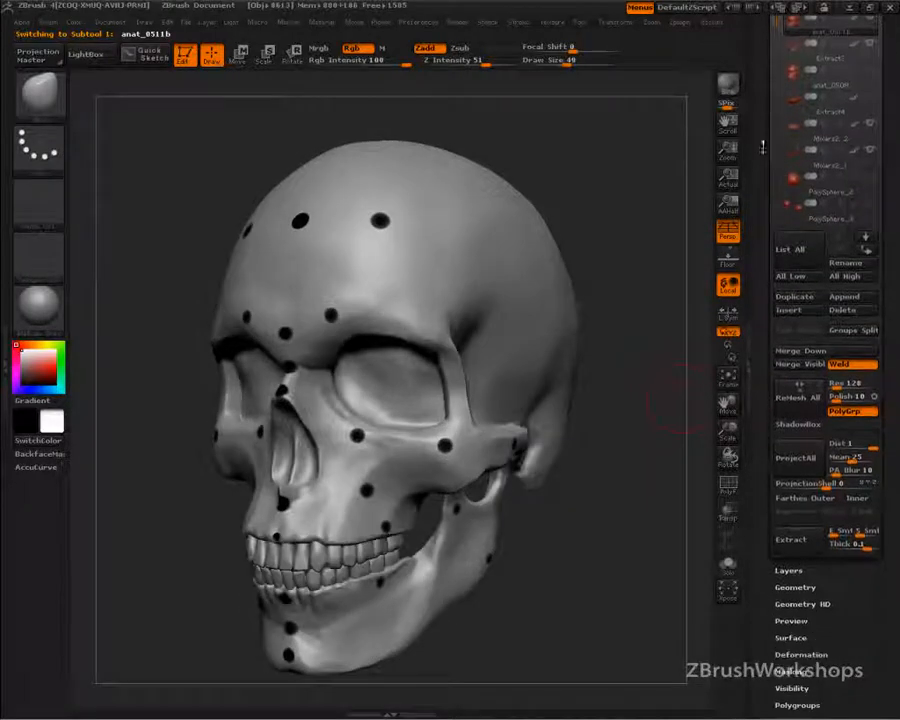
{"action": "left_click", "coordinate": [862, 545]}
{"action": "type", "text": "."}
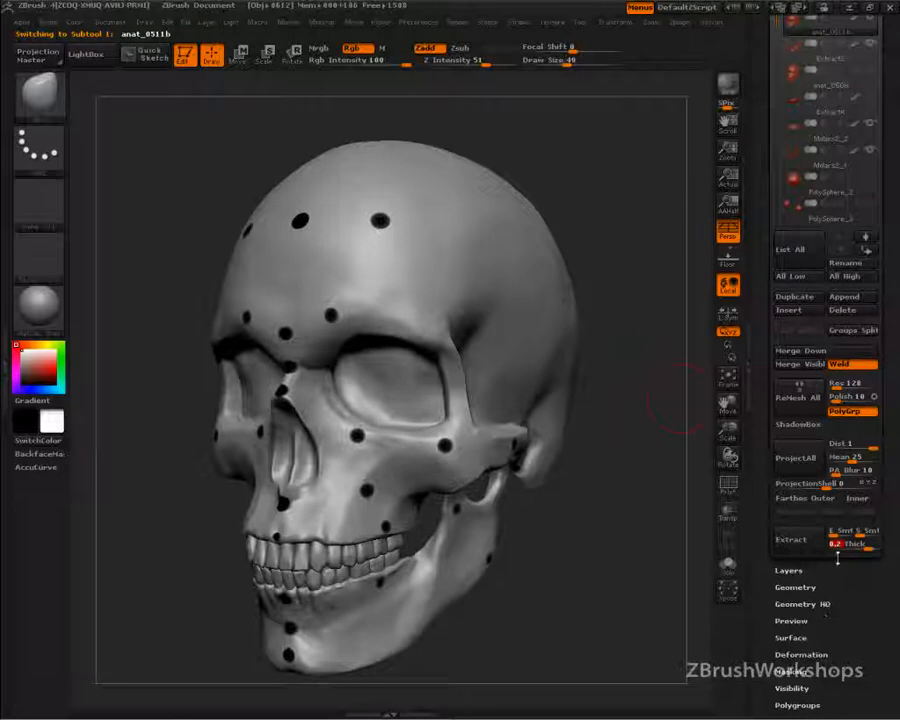
{"action": "left_click", "coordinate": [797, 541]}
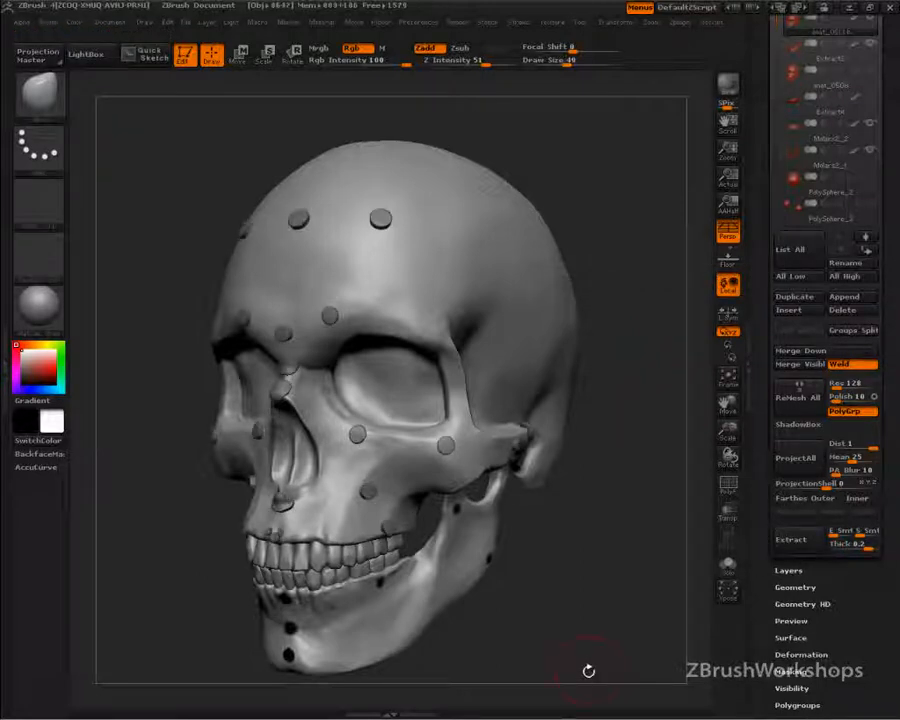
{"action": "left_click_drag", "start_coordinate": [668, 625], "coordinate": [591, 634]}
- Select the jaw subtool Extract3 and mask its painted landmark dots by intensity
{"action": "left_click_drag", "start_coordinate": [780, 221], "coordinate": [782, 318]}
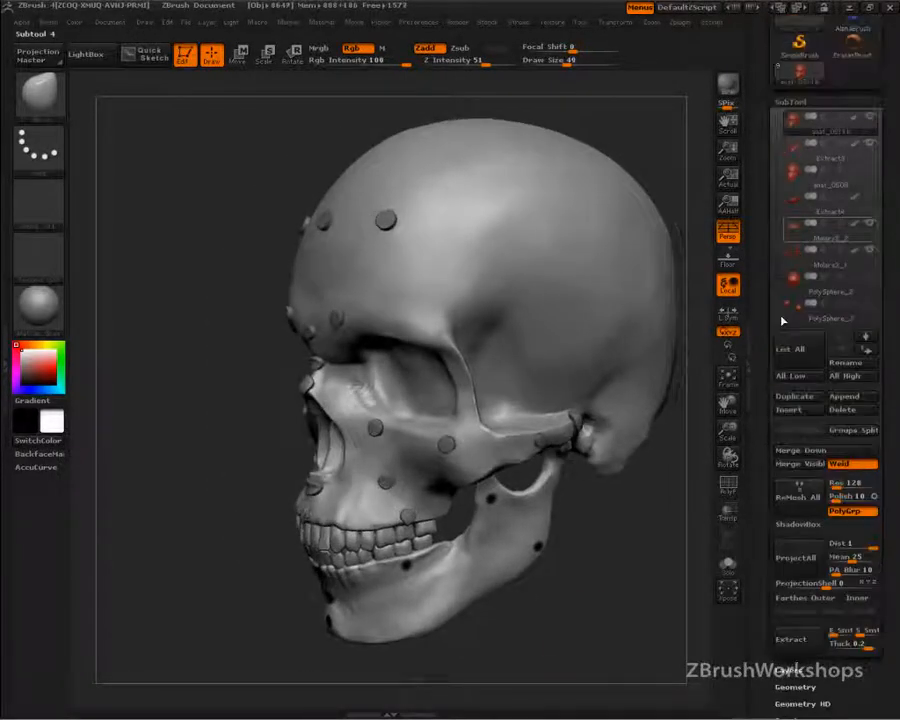
{"action": "left_click", "coordinate": [802, 146]}
{"action": "left_click_drag", "start_coordinate": [860, 680], "coordinate": [855, 560]}
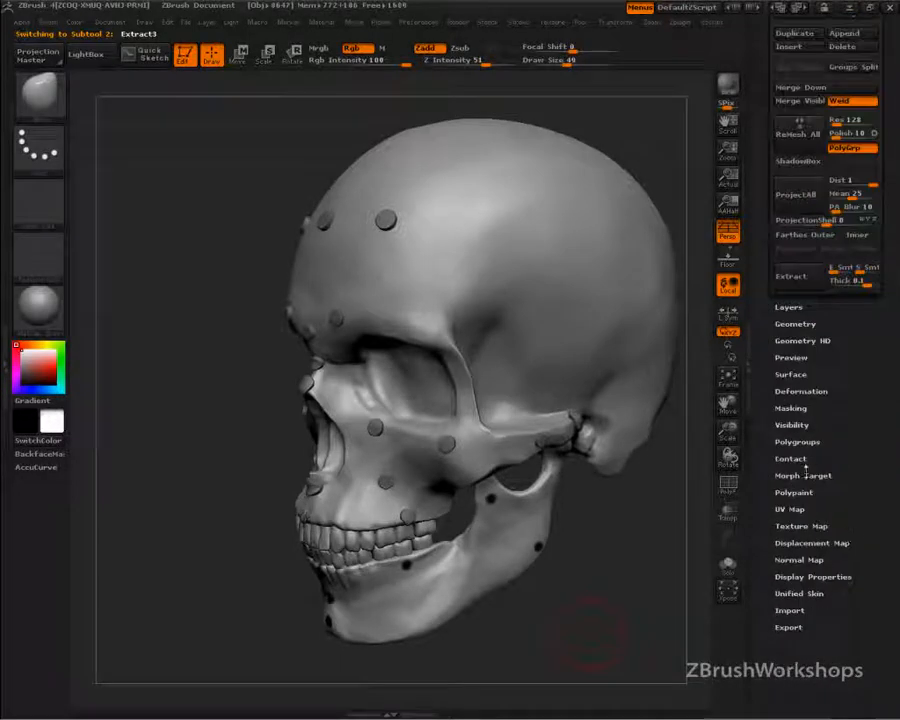
{"action": "left_click", "coordinate": [790, 408]}
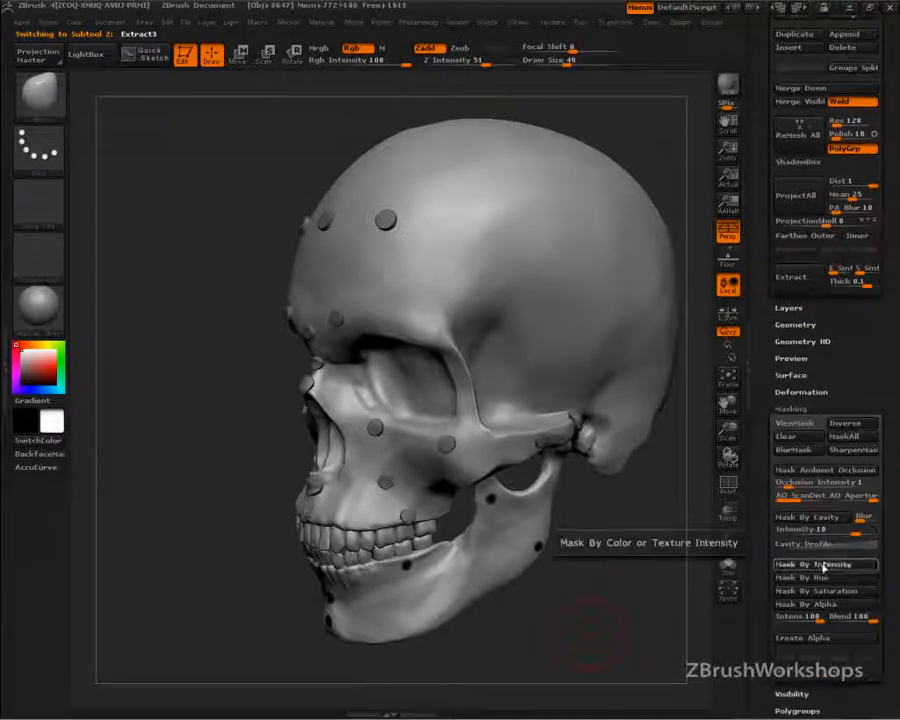
- Extract the masked jaw dots with a thickness of 0.2 and check the raised markers around the skull
{"action": "left_click_drag", "start_coordinate": [851, 323], "coordinate": [851, 571]}
{"action": "left_click_drag", "start_coordinate": [851, 437], "coordinate": [851, 457]}
{"action": "left_click", "coordinate": [862, 549]}
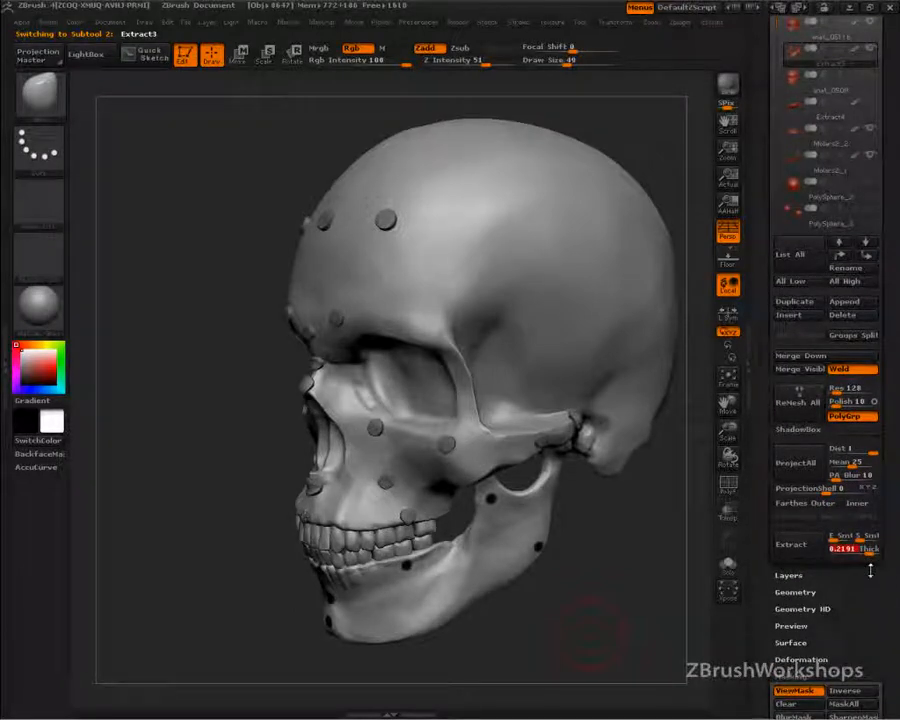
{"action": "left_click", "coordinate": [796, 543]}
{"action": "left_click_drag", "start_coordinate": [583, 623], "coordinate": [289, 487]}
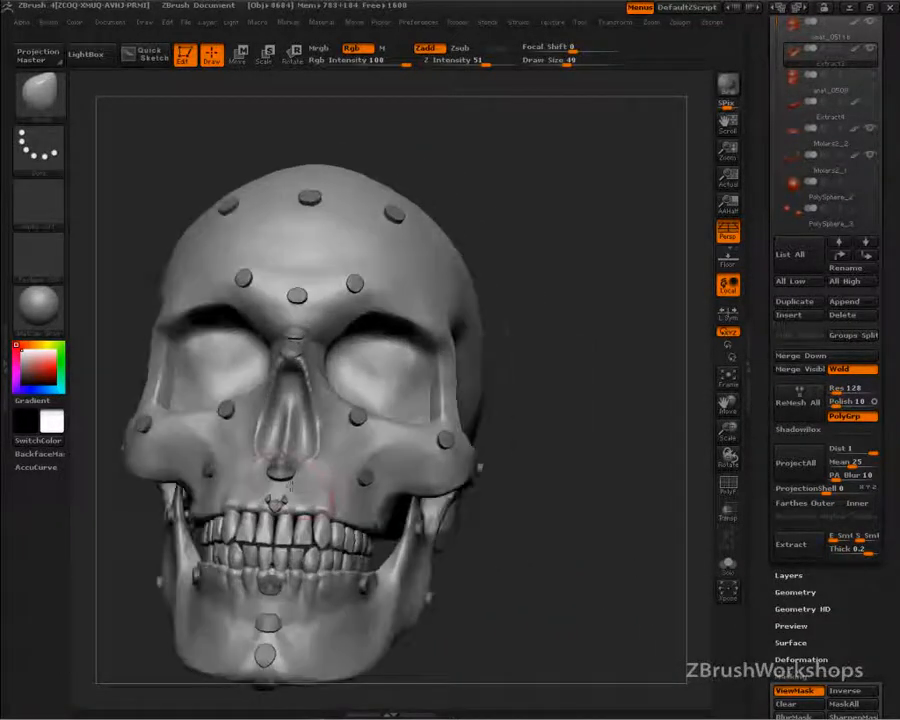
{"action": "mouse_move", "coordinate": [609, 453]}
{"action": "left_mouse_down"}
{"action": "mouse_move", "coordinate": [619, 501]}
{"action": "mouse_move", "coordinate": [585, 525]}
{"action": "mouse_move", "coordinate": [611, 539]}
{"action": "mouse_move", "coordinate": [609, 550]}
{"action": "left_mouse_up"}
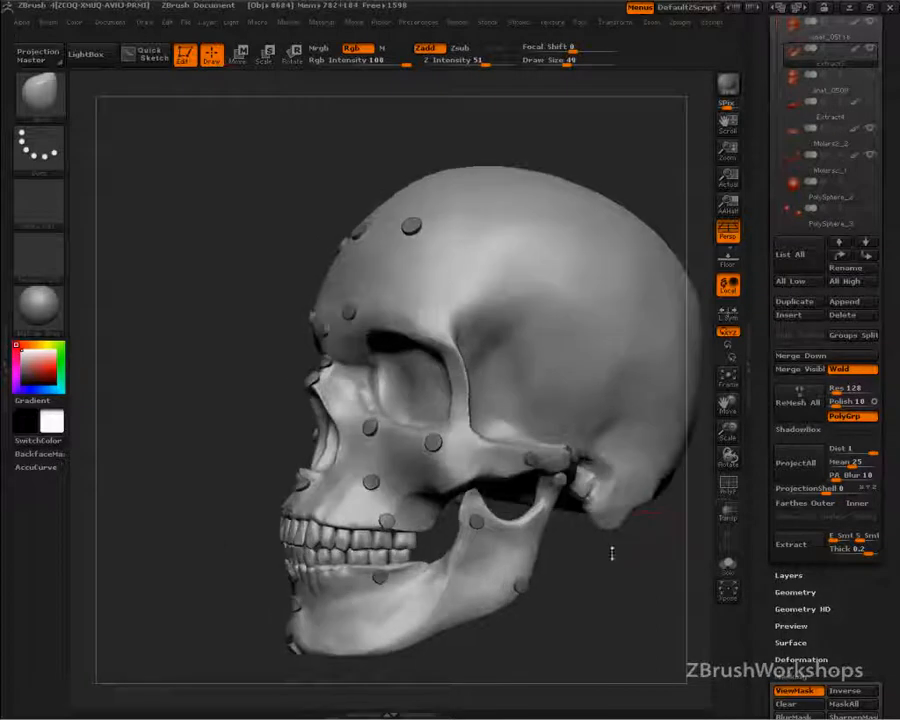
- Select the cranium marker subtool Extract1 and merge it with the jaw marker subtool below it
{"action": "left_click_drag", "start_coordinate": [766, 402], "coordinate": [766, 641]}
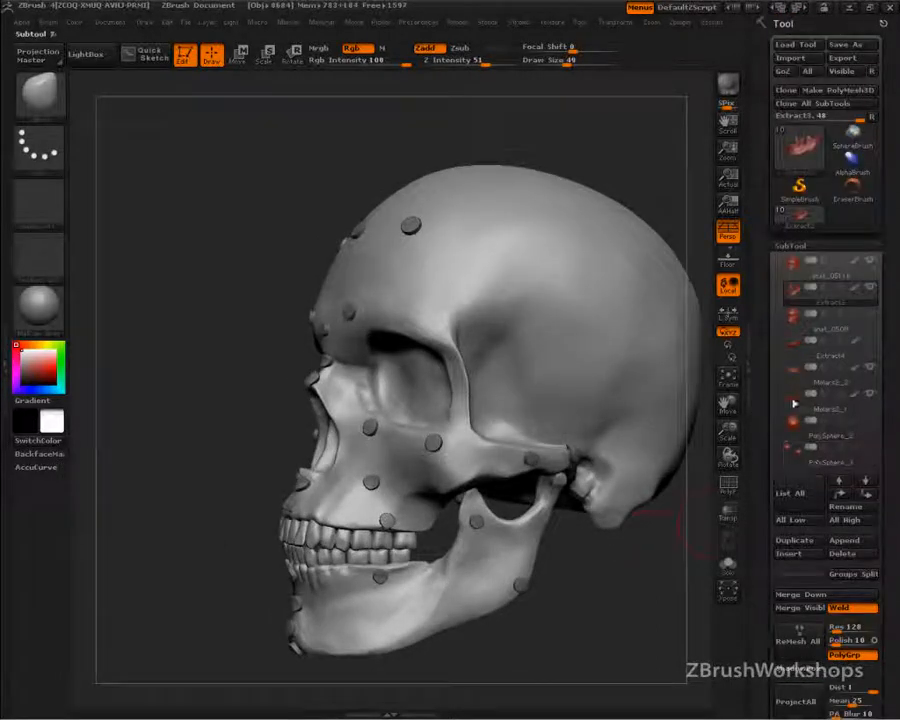
{"action": "left_click_drag", "start_coordinate": [776, 262], "coordinate": [779, 370]}
{"action": "left_click", "coordinate": [826, 350]}
{"action": "left_click_drag", "start_coordinate": [882, 587], "coordinate": [880, 539]}
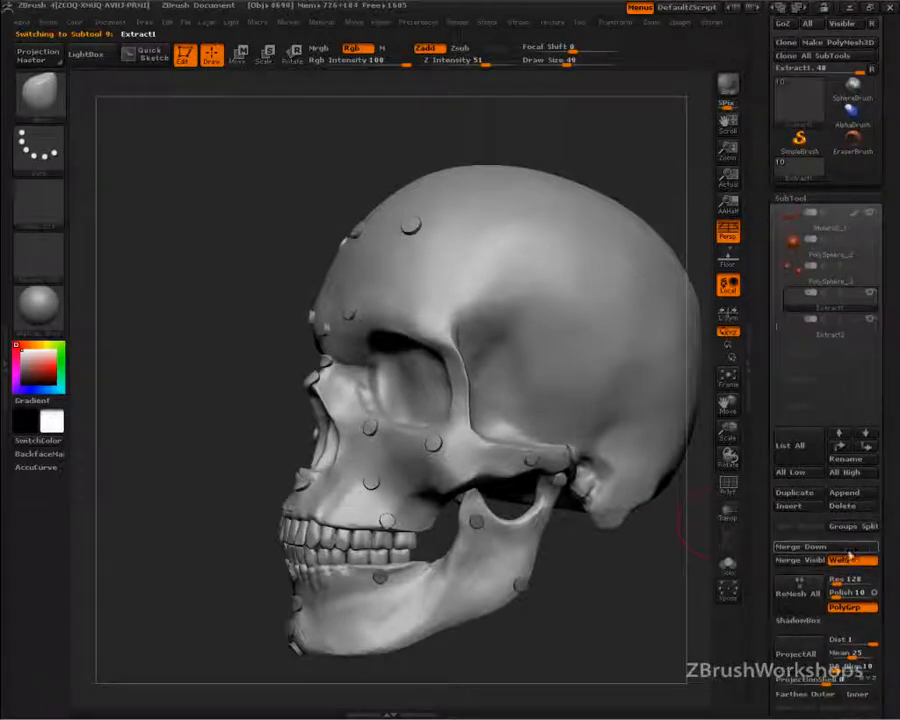
{"action": "left_click", "coordinate": [836, 546]}
{"action": "left_click", "coordinate": [636, 577]}
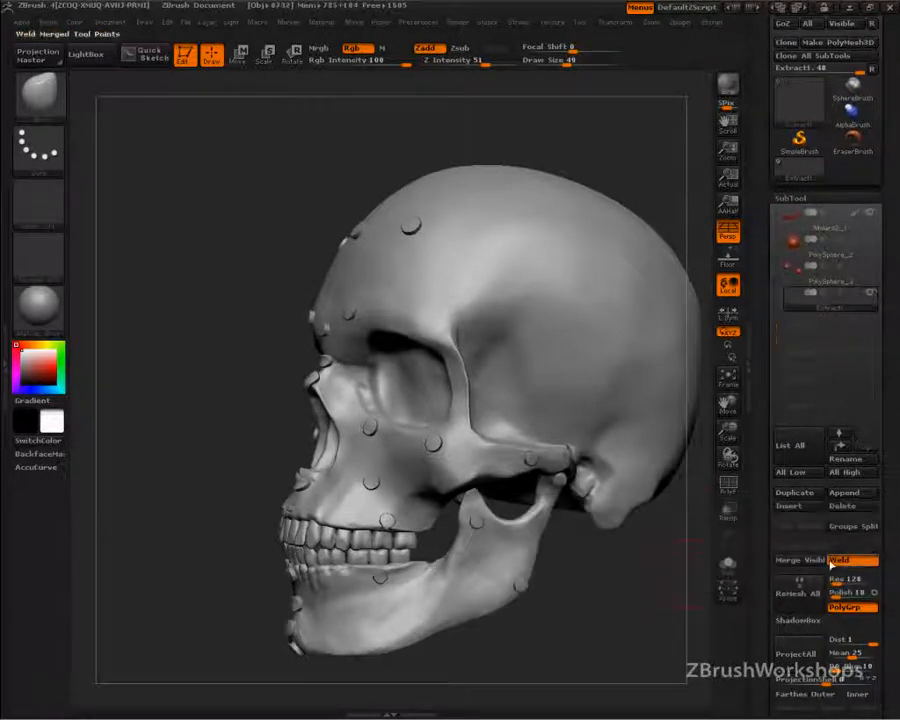
- Rename the merged marker subtool as froensicMarkers
{"action": "left_click", "coordinate": [845, 459]}
{"action": "type", "text": "Fly"}
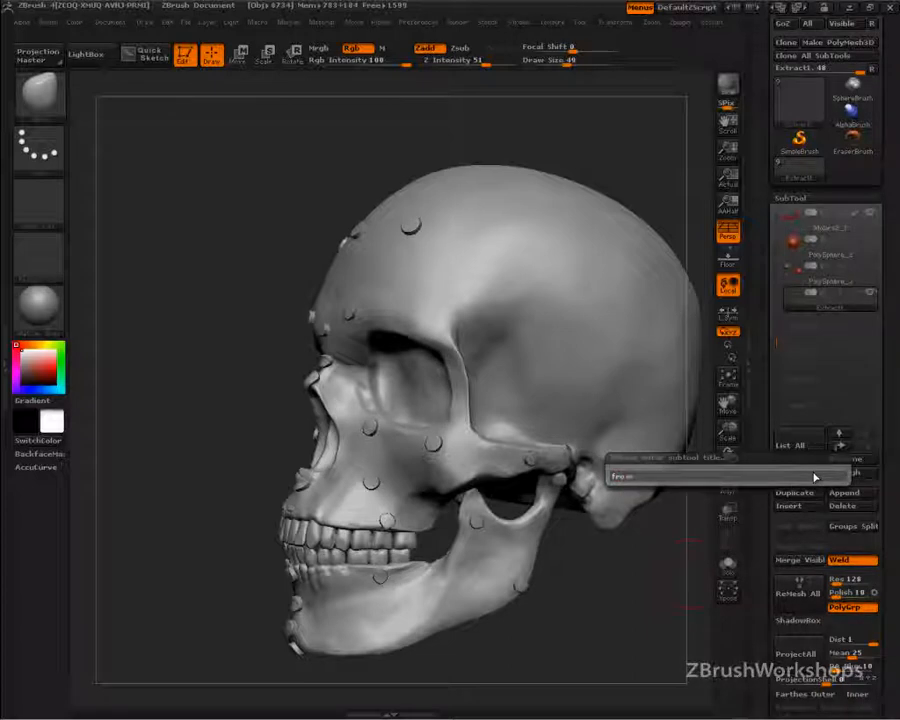
{"action": "type", "text": "icHea"}
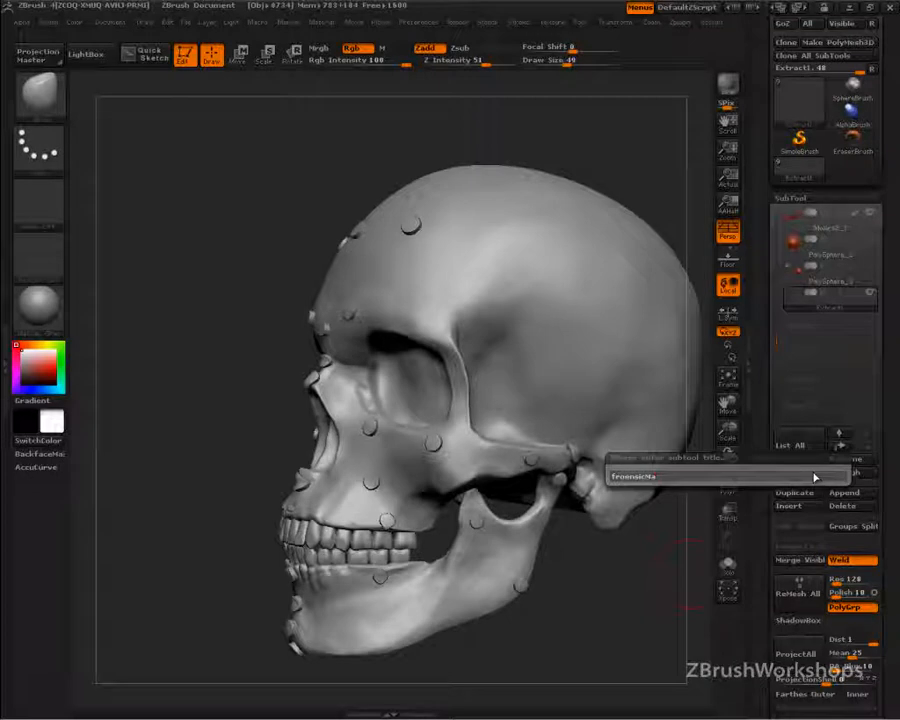
{"action": "key", "text": "Return"}
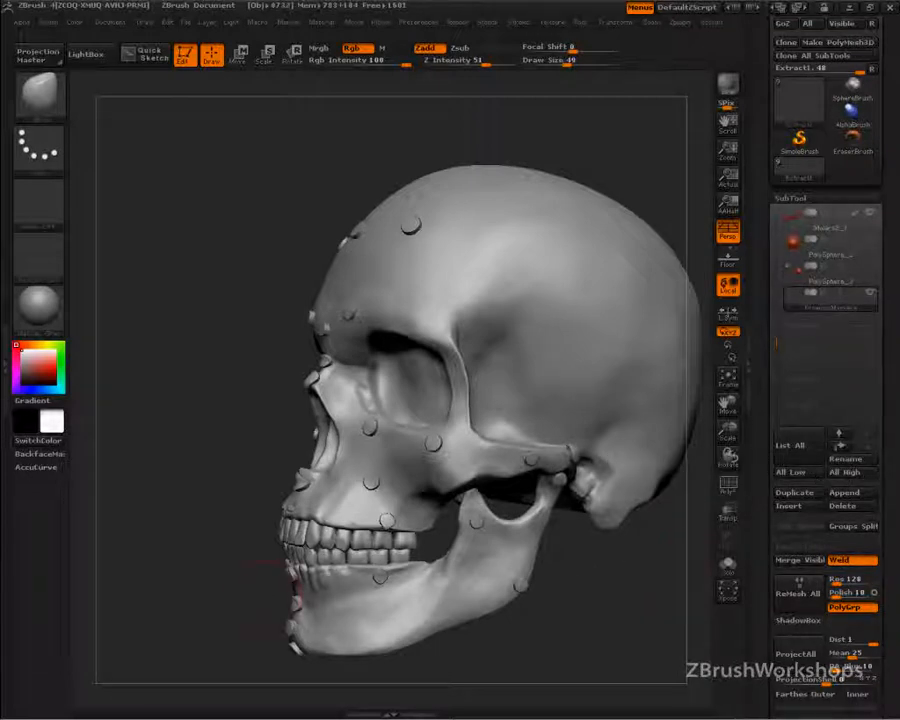
- Isolate the merged markers in Solo mode with PolyFrame shown and give each separate marker its own polygroup with Auto Groups
{"action": "left_click_drag", "start_coordinate": [237, 595], "coordinate": [592, 488]}
{"action": "key", "text": "shift+s"}
{"action": "mouse_move", "coordinate": [492, 519]}
{"action": "left_mouse_down"}
{"action": "mouse_move", "coordinate": [474, 532]}
{"action": "mouse_move", "coordinate": [530, 558]}
{"action": "mouse_move", "coordinate": [358, 421]}
{"action": "left_mouse_up"}
{"action": "key", "text": "shift+f"}
{"action": "left_click_drag", "start_coordinate": [450, 559], "coordinate": [680, 620]}
{"action": "left_click_drag", "start_coordinate": [760, 627], "coordinate": [762, 200]}
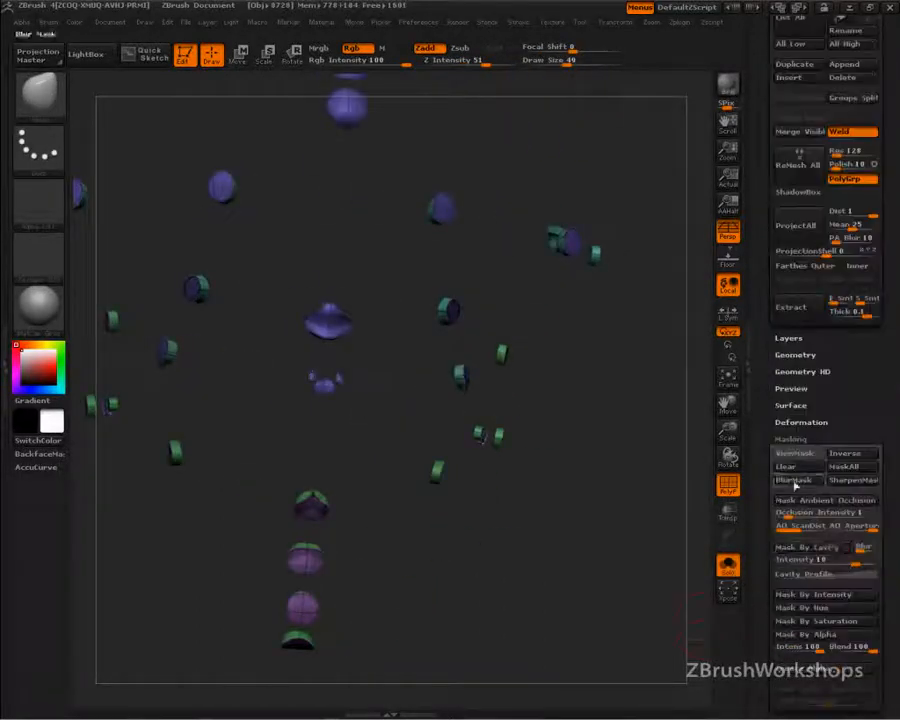
{"action": "left_click", "coordinate": [790, 439]}
{"action": "left_click", "coordinate": [797, 474]}
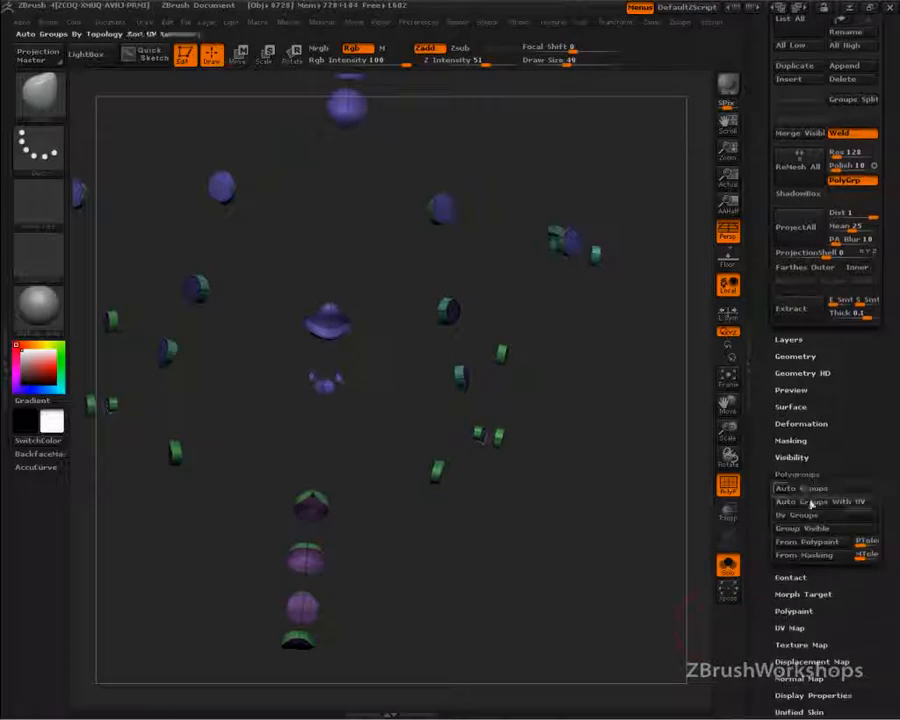
{"action": "left_click", "coordinate": [805, 488]}
- Hide the stray fragments between the nose and upper-lip markers and delete the hidden geometry
{"action": "mouse_move", "coordinate": [368, 414]}
{"action": "left_mouse_down"}
{"action": "mouse_move", "coordinate": [400, 440]}
{"action": "mouse_move", "coordinate": [390, 448]}
{"action": "left_mouse_up"}
{"action": "mouse_move", "coordinate": [322, 455]}
{"action": "left_mouse_down", "text": "alt"}
{"action": "mouse_move", "coordinate": [394, 421]}
{"action": "mouse_move", "coordinate": [420, 470]}
{"action": "mouse_move", "coordinate": [434, 560]}
{"action": "mouse_move", "coordinate": [415, 535]}
{"action": "mouse_move", "coordinate": [426, 532]}
{"action": "mouse_move", "coordinate": [697, 678]}
{"action": "mouse_move", "coordinate": [466, 572]}
{"action": "left_mouse_up", "text": "alt"}
{"action": "left_click", "coordinate": [344, 426], "text": "ctrl+shift"}
{"action": "left_click", "coordinate": [344, 426], "text": "ctrl+shift"}
{"action": "left_click_drag", "start_coordinate": [526, 500], "coordinate": [438, 471]}
{"action": "left_click_drag", "start_coordinate": [393, 358], "coordinate": [390, 263], "text": "alt"}
{"action": "left_click_drag", "start_coordinate": [569, 486], "coordinate": [450, 497]}
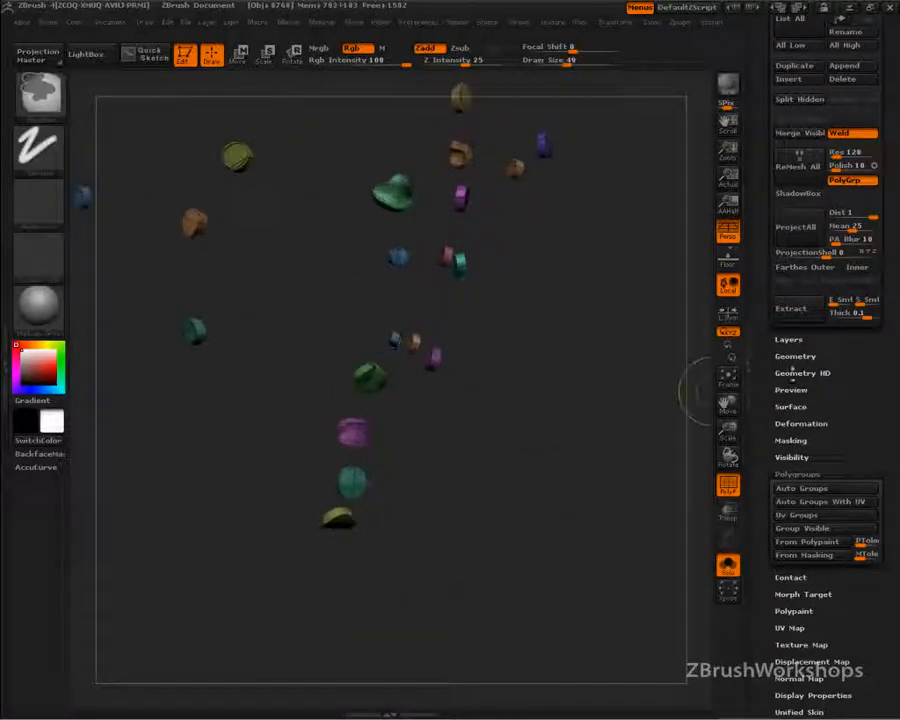
{"action": "left_click_drag", "start_coordinate": [809, 363], "coordinate": [809, 366]}
{"action": "left_click", "coordinate": [800, 360]}
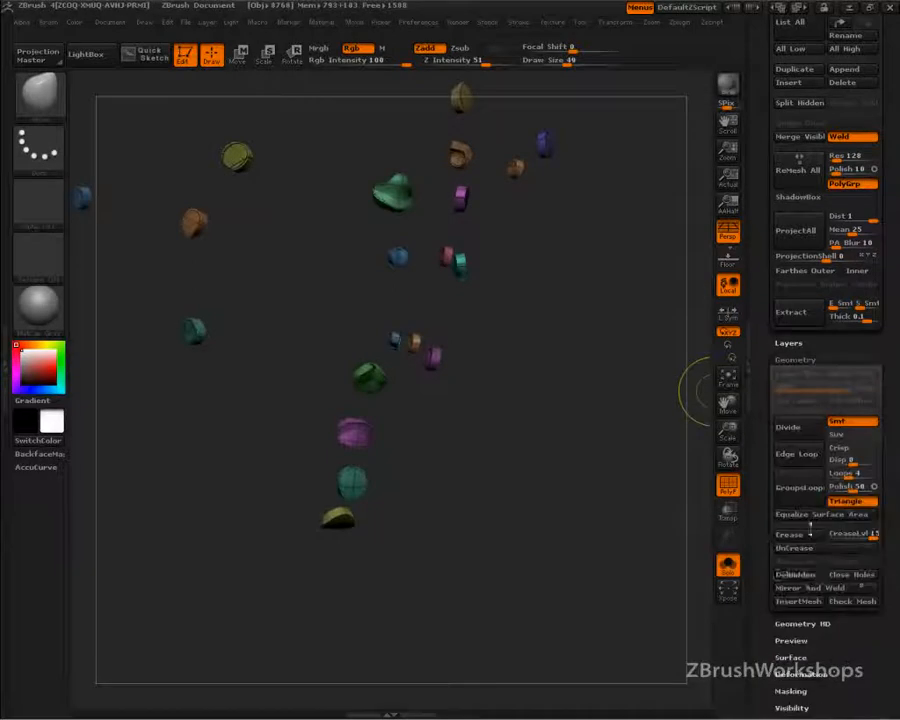
{"action": "left_click", "coordinate": [801, 583]}
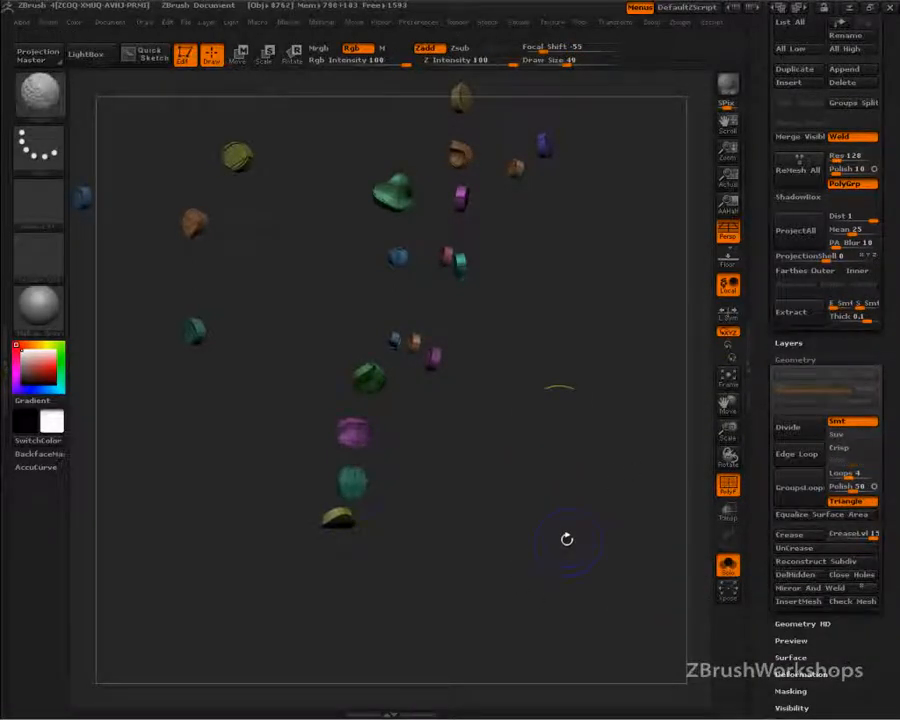
- Turn off PolyFrame, show the skull in profile and lay a horizontal Move Transpose line about 1.67 units long out from the central brow marker
{"action": "key", "text": "shift+f"}
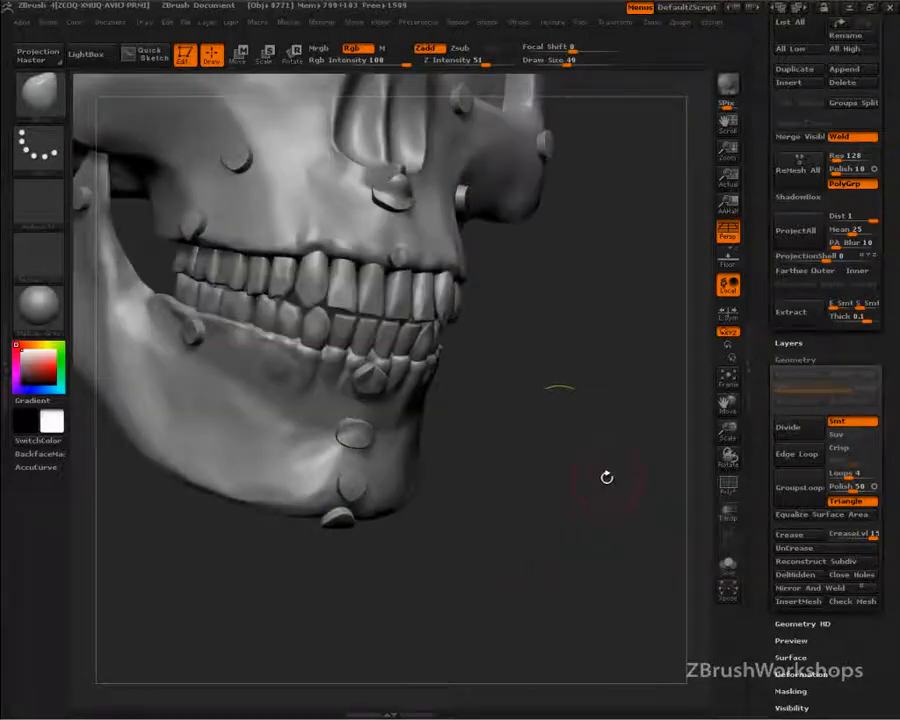
{"action": "left_click_drag", "start_coordinate": [558, 386], "coordinate": [500, 480]}
{"action": "left_click_drag", "start_coordinate": [307, 100], "coordinate": [329, 468], "text": "alt"}
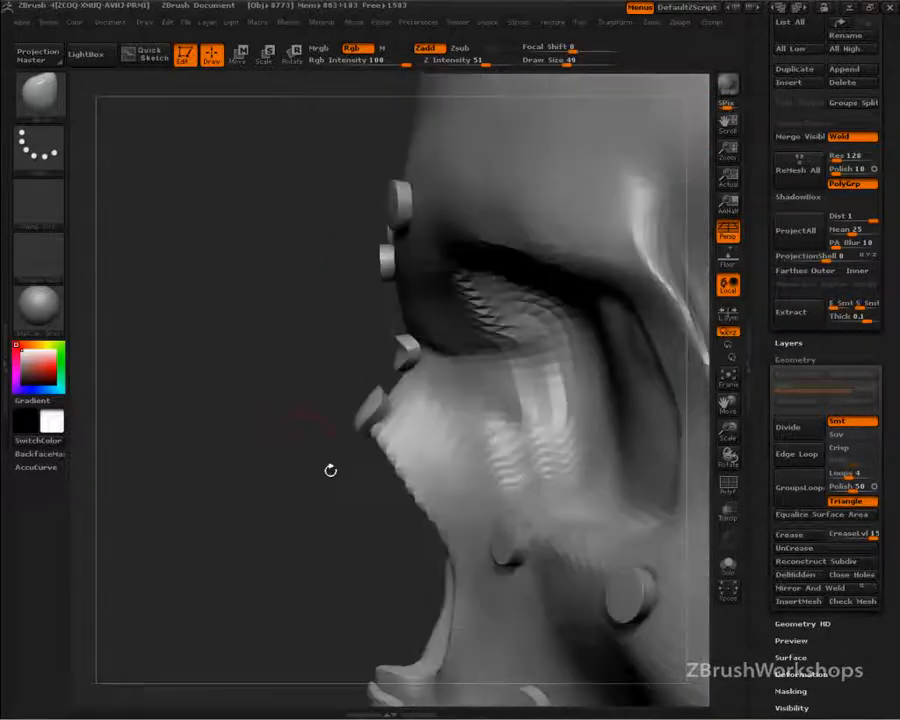
{"action": "left_click_drag", "start_coordinate": [315, 387], "coordinate": [334, 137]}
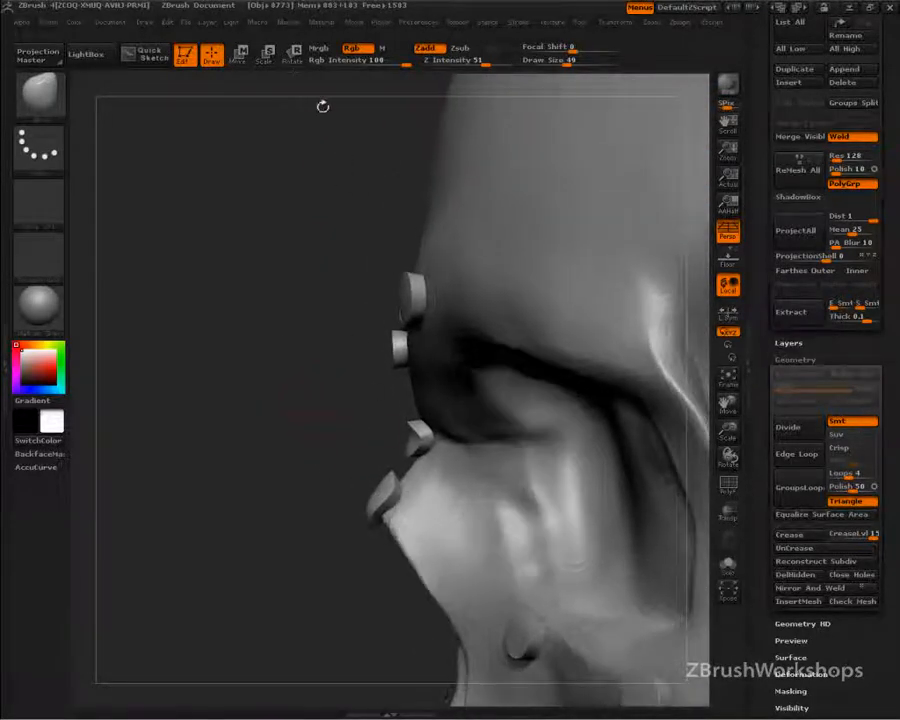
{"action": "left_click", "coordinate": [240, 55]}
{"action": "left_click_drag", "start_coordinate": [405, 354], "coordinate": [346, 354], "text": "shift"}
{"action": "left_click_drag", "start_coordinate": [262, 354], "coordinate": [264, 353], "text": "shift"}
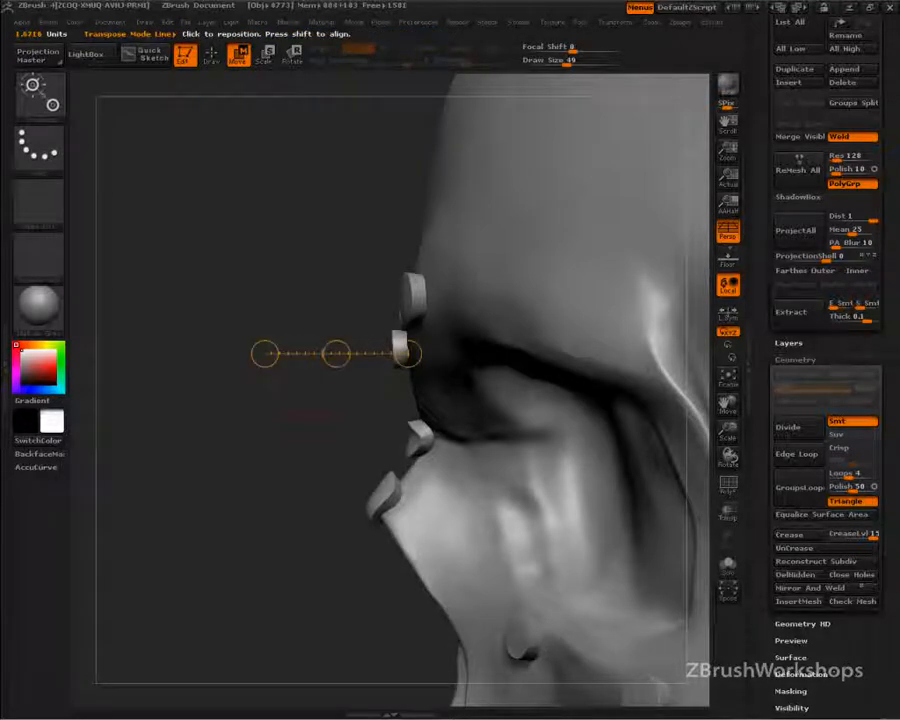
{"action": "left_click_drag", "start_coordinate": [330, 478], "coordinate": [326, 467], "text": "alt"}
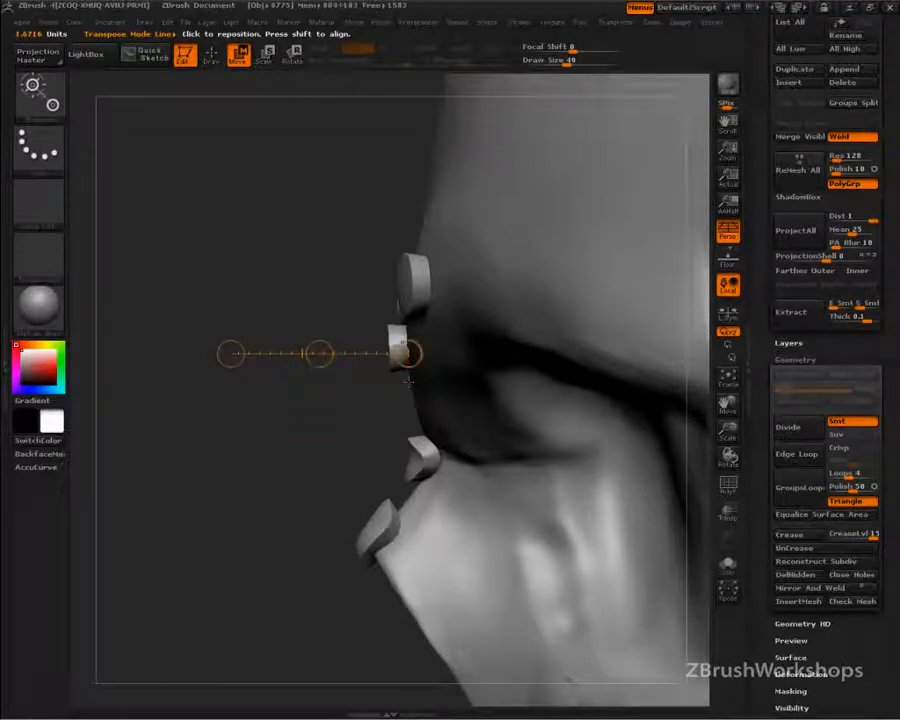
- Mask every marker except the central one between the brows, and isolate that marker
{"action": "left_click", "coordinate": [388, 340], "text": "ctrl"}
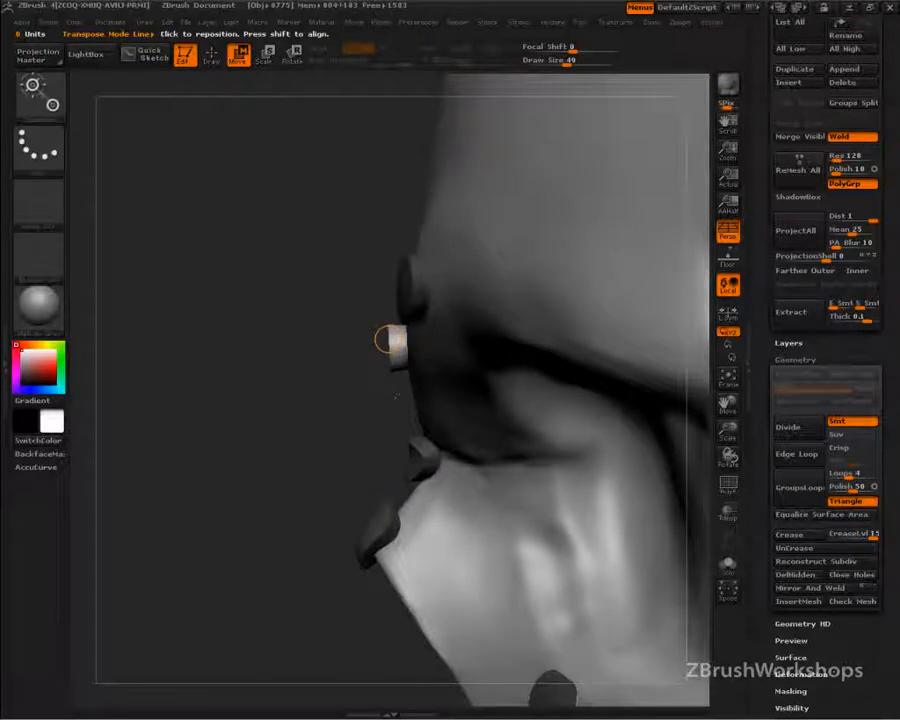
{"action": "key", "text": "q"}
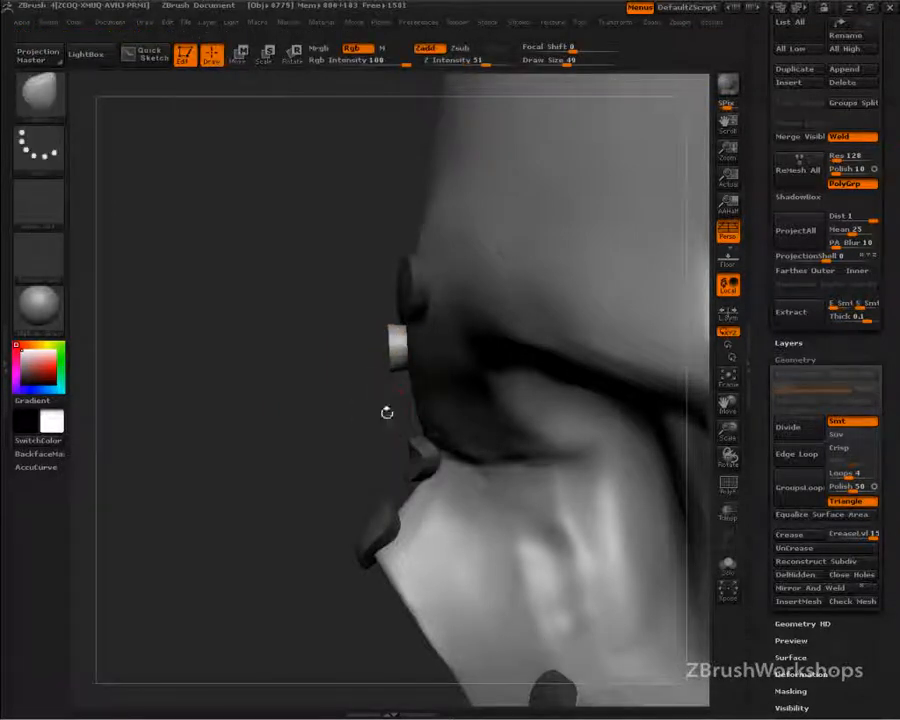
{"action": "left_click", "coordinate": [392, 430], "text": "ctrl+shift"}
{"action": "left_click", "coordinate": [400, 350], "text": "ctrl+shift"}
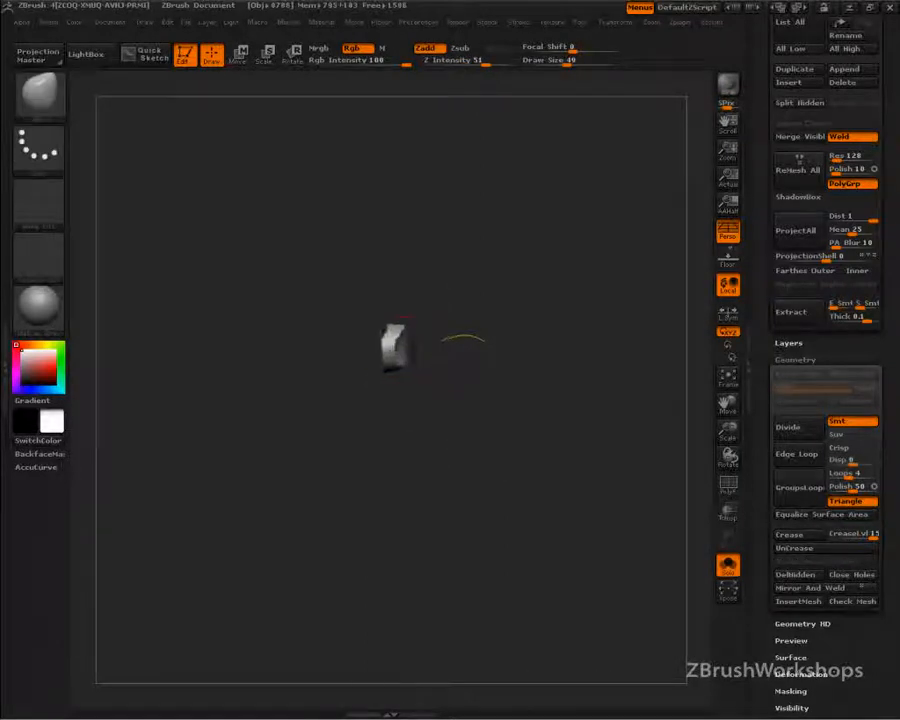
- Stretch the central brow marker outward along a horizontal Transpose line about 1.02 units long, and show the whole skull to check it
{"action": "key", "text": "w"}
{"action": "mouse_move", "coordinate": [407, 347]}
{"action": "left_mouse_down", "text": "shift"}
{"action": "mouse_move", "coordinate": [300, 348]}
{"action": "mouse_move", "coordinate": [349, 348]}
{"action": "mouse_move", "coordinate": [325, 348]}
{"action": "left_mouse_up", "text": "shift"}
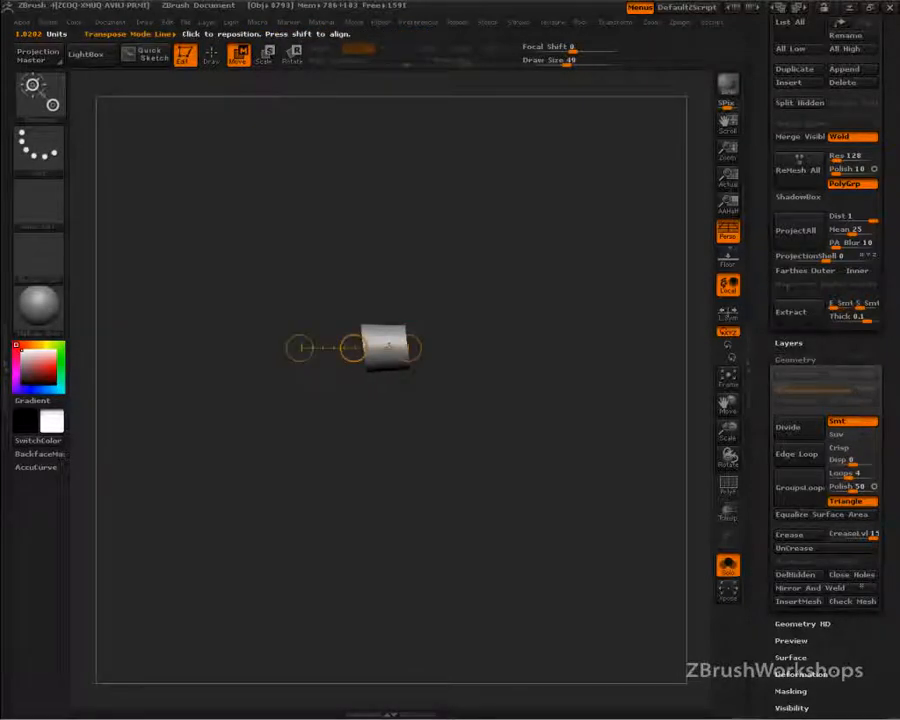
{"action": "mouse_move", "coordinate": [300, 348]}
{"action": "left_mouse_down"}
{"action": "mouse_move", "coordinate": [290, 348]}
{"action": "mouse_move", "coordinate": [307, 348]}
{"action": "left_mouse_up"}
{"action": "key", "text": "q"}
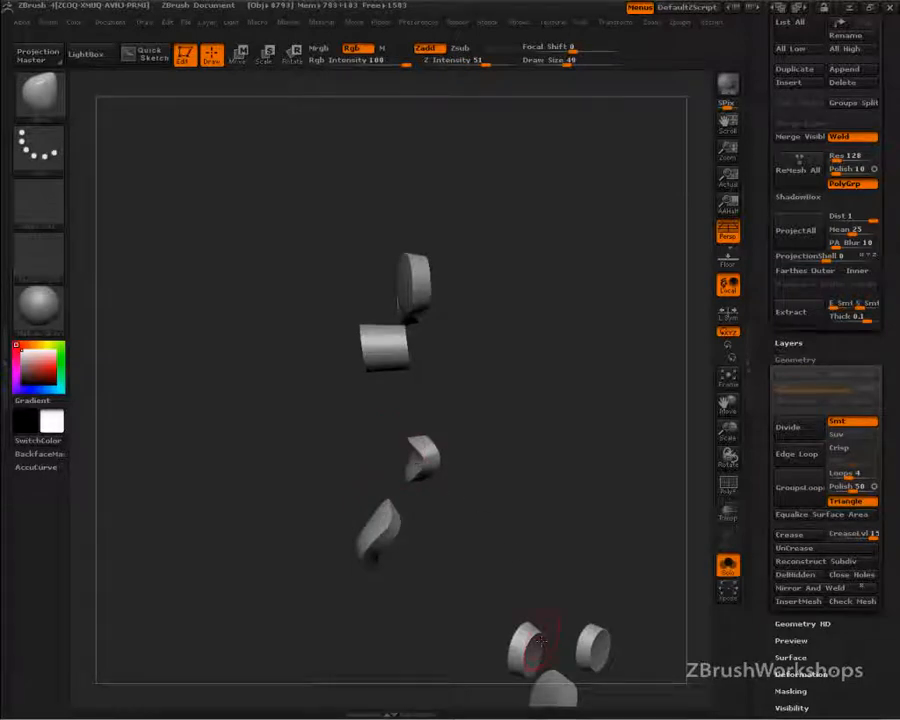
{"action": "key", "text": "shift+s"}
{"action": "left_click_drag", "start_coordinate": [259, 340], "coordinate": [553, 514], "text": "alt"}
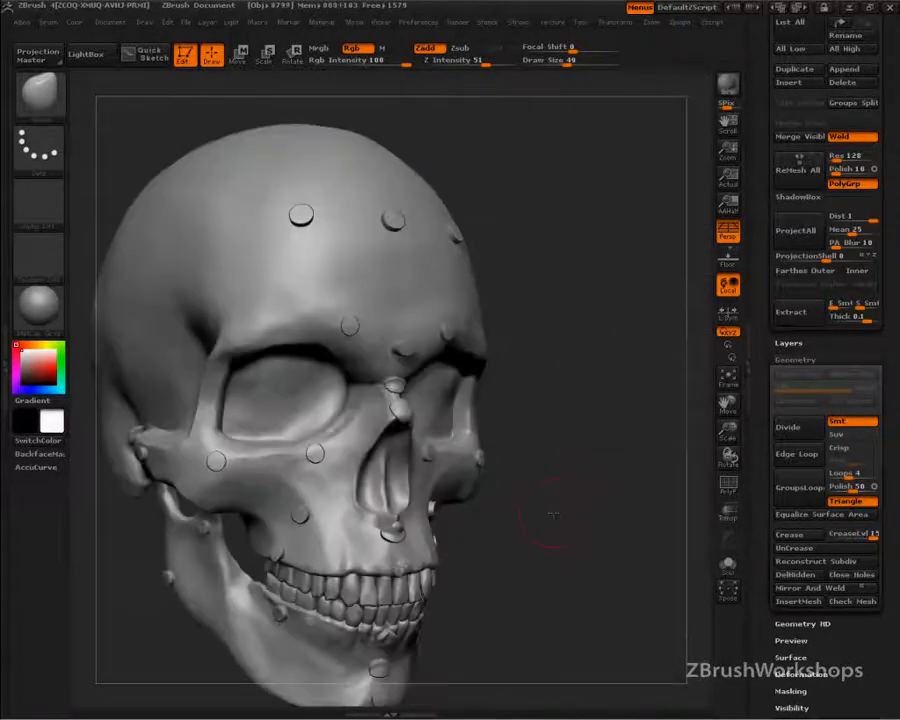
{"action": "left_click_drag", "start_coordinate": [628, 505], "coordinate": [611, 551]}
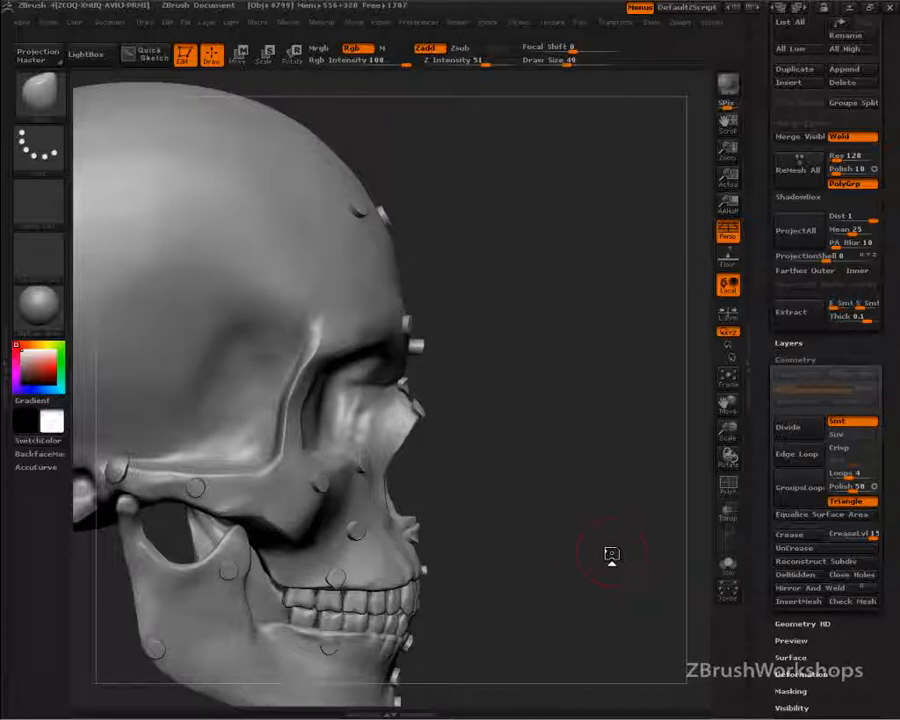
- Isolate the markers, mask all but the central brow marker and adjust its length along a horizontal Transpose line about 1.15 units long
{"action": "key", "text": "w"}
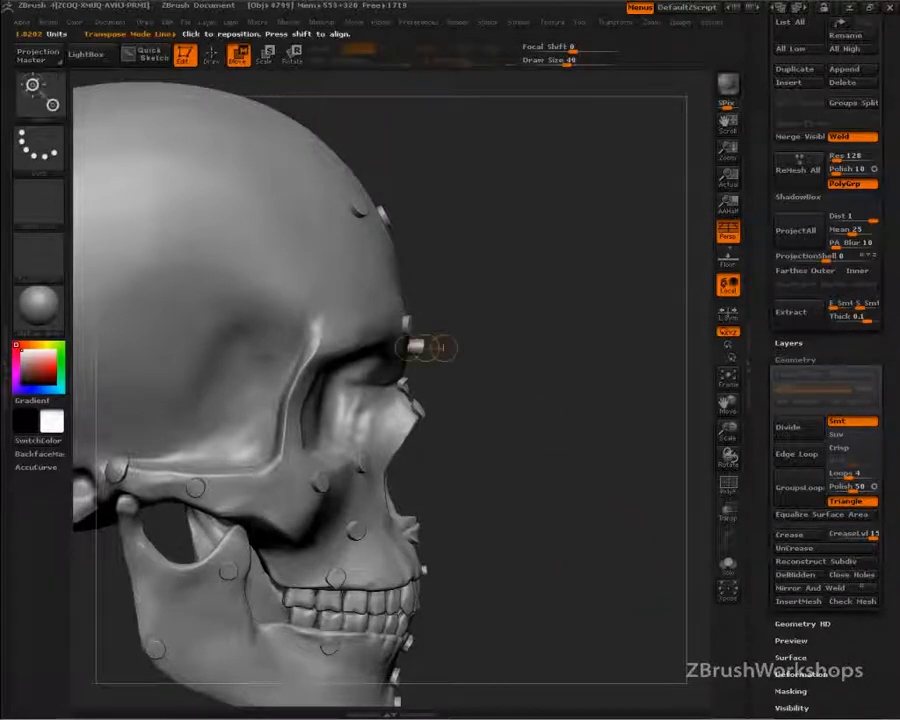
{"action": "left_click_drag", "start_coordinate": [533, 300], "coordinate": [533, 382], "text": "alt"}
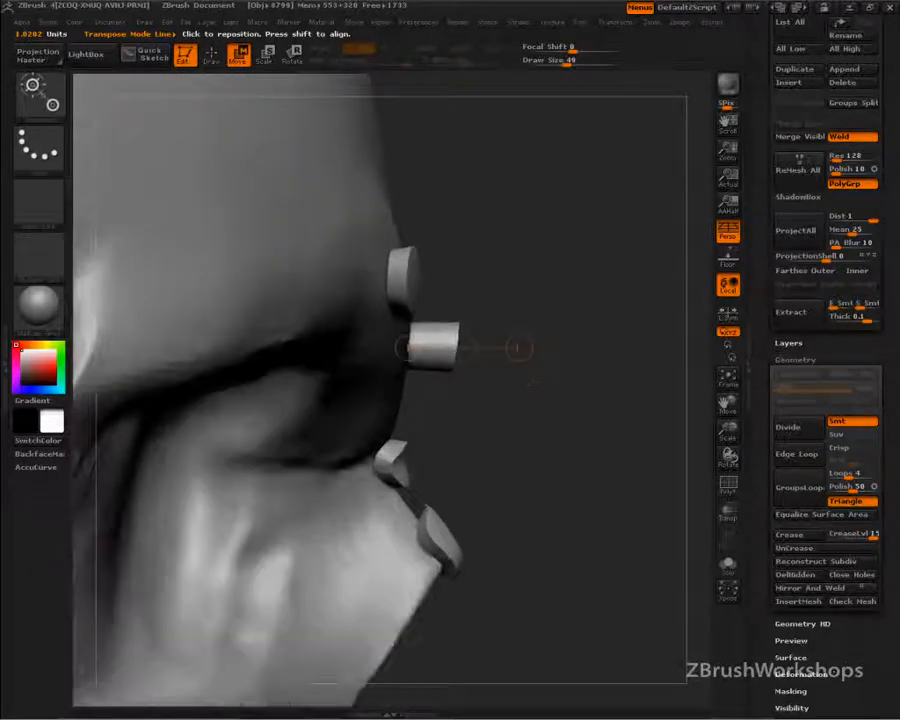
{"action": "key", "text": "shift+s"}
{"action": "left_click", "coordinate": [454, 365], "text": "ctrl"}
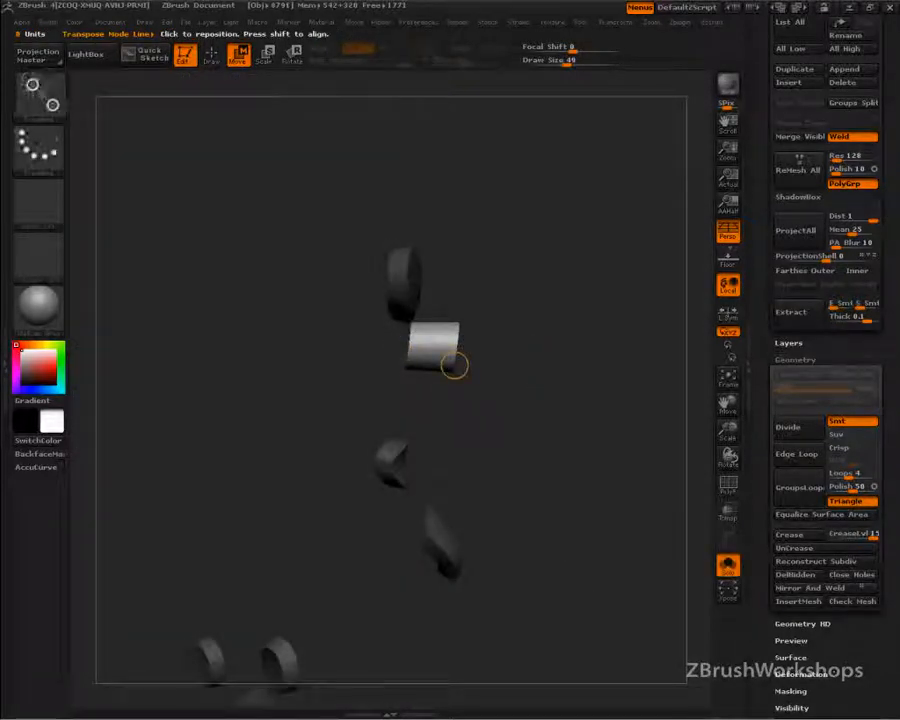
{"action": "left_click_drag", "start_coordinate": [406, 348], "coordinate": [536, 348], "text": "shift"}
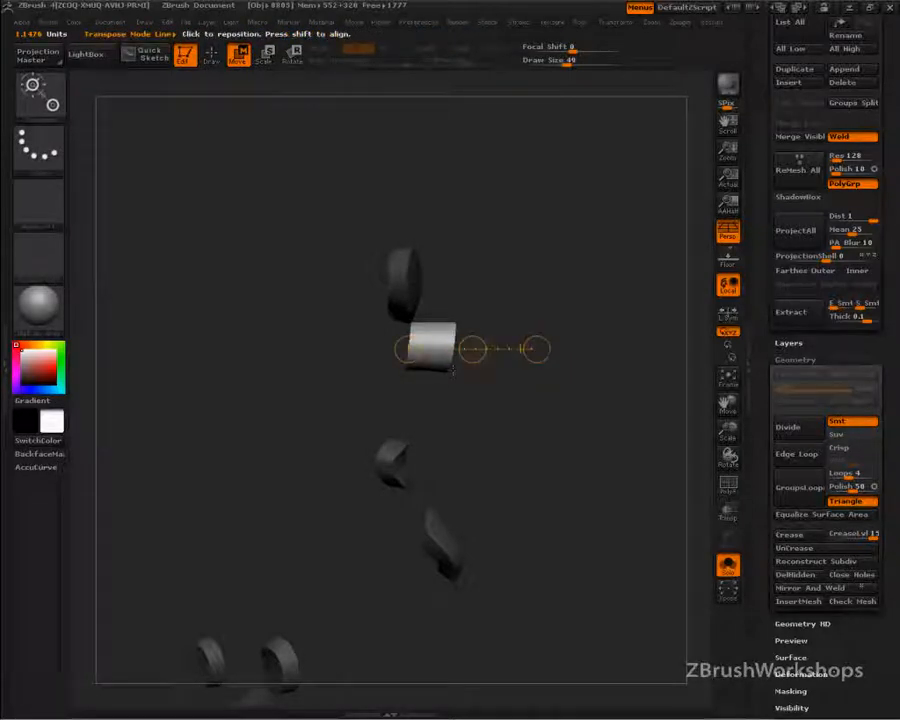
{"action": "key", "text": "q"}
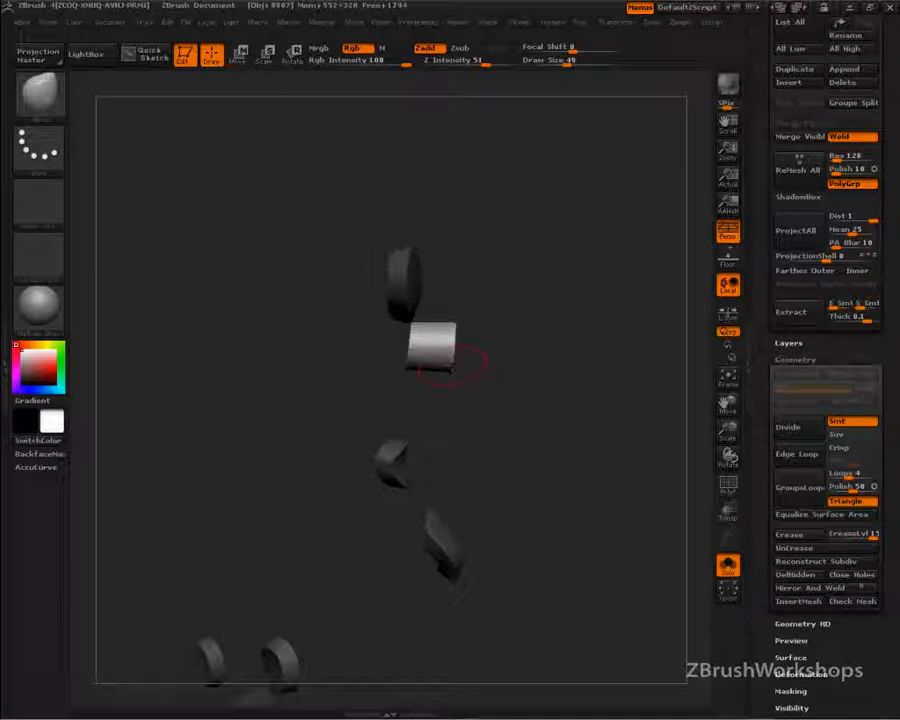
{"action": "left_click_drag", "start_coordinate": [476, 368], "coordinate": [451, 355]}
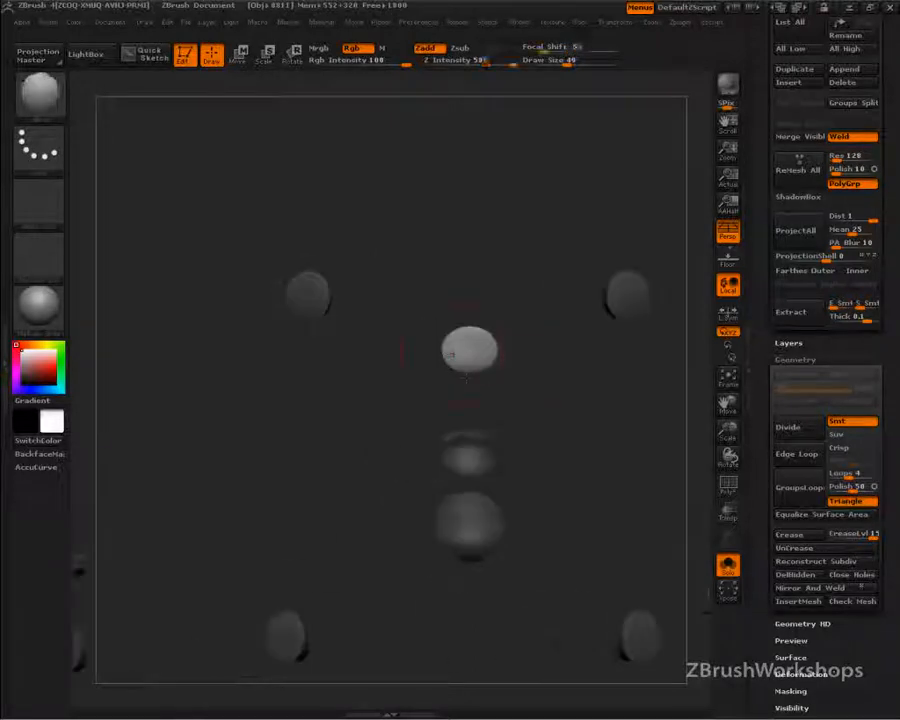
- Lasso-mask the inner side of the central brow marker and stretch its outer end outward along a horizontal Transpose line about 1.79 units long
{"action": "key", "text": "bracketright"}
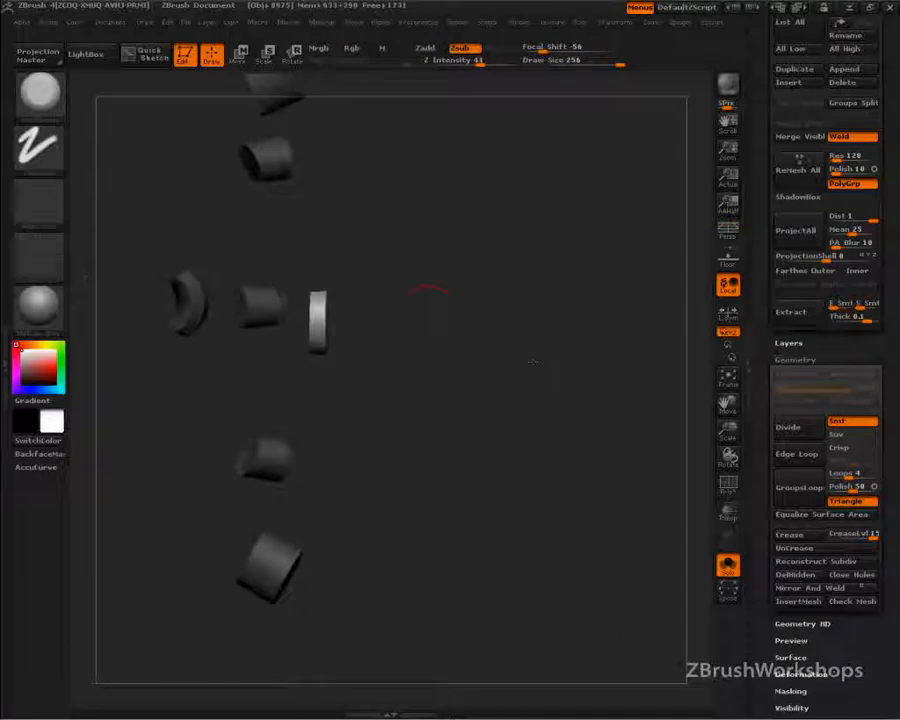
{"action": "mouse_move", "coordinate": [526, 364]}
{"action": "left_mouse_down"}
{"action": "mouse_move", "coordinate": [508, 360]}
{"action": "mouse_move", "coordinate": [534, 402]}
{"action": "mouse_move", "coordinate": [522, 426]}
{"action": "mouse_move", "coordinate": [498, 436]}
{"action": "left_mouse_up"}
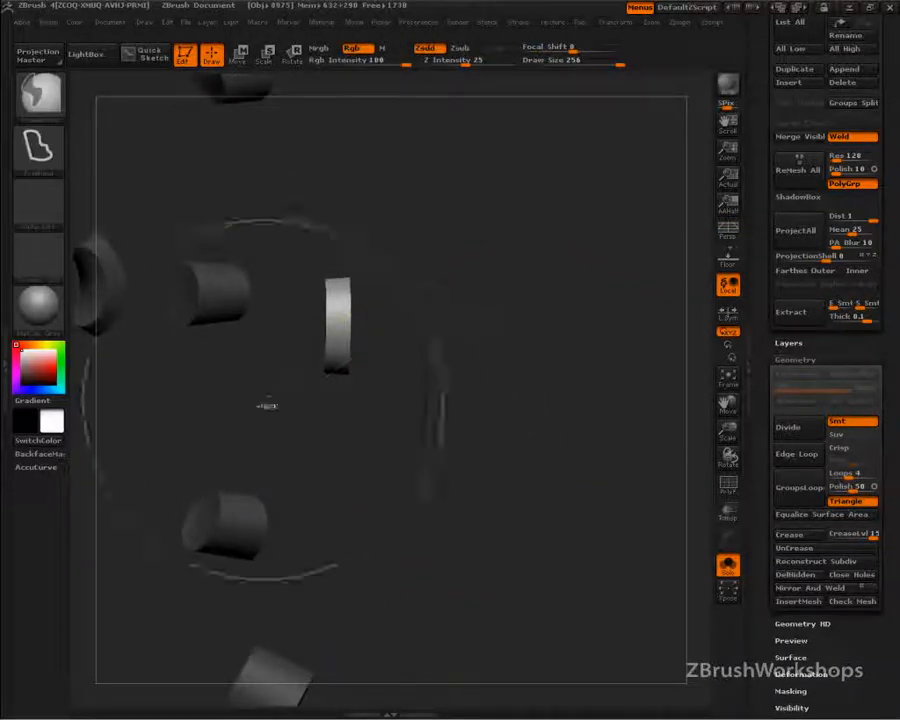
{"action": "mouse_move", "coordinate": [267, 405]}
{"action": "left_mouse_down", "text": "ctrl"}
{"action": "mouse_move", "coordinate": [305, 233]}
{"action": "mouse_move", "coordinate": [316, 231]}
{"action": "left_mouse_up", "text": "ctrl"}
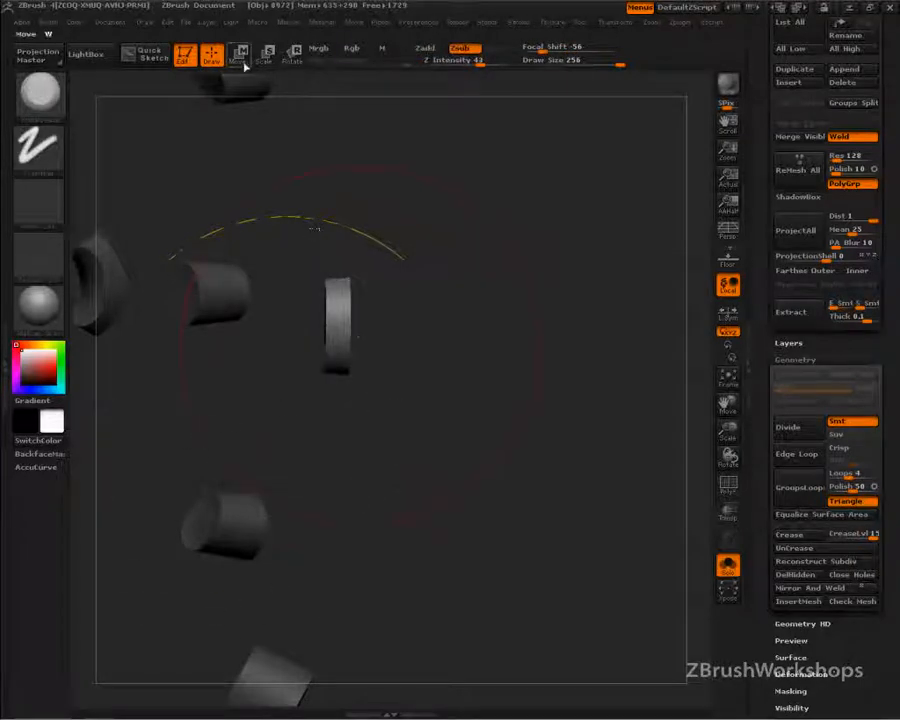
{"action": "left_click", "coordinate": [239, 56]}
{"action": "left_click_drag", "start_coordinate": [330, 328], "coordinate": [577, 329]}
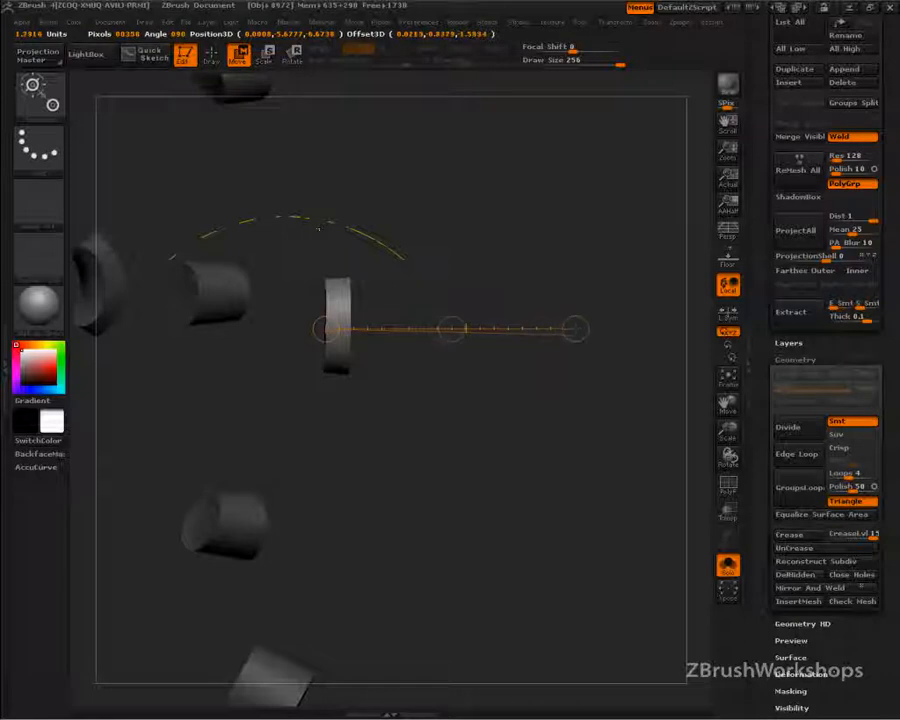
{"action": "left_click_drag", "start_coordinate": [451, 328], "coordinate": [525, 395]}
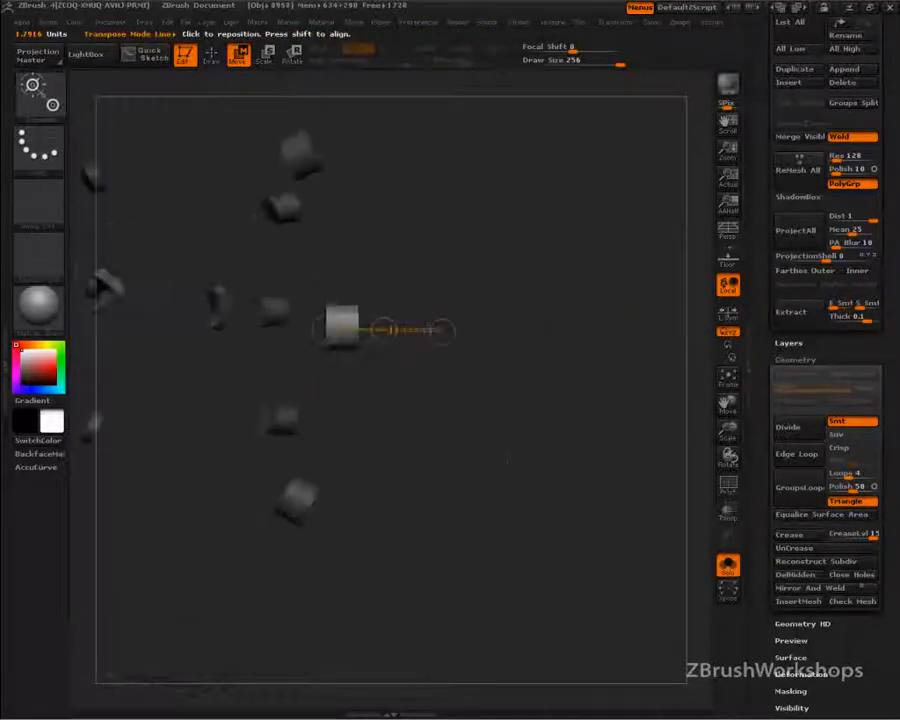
{"action": "key", "text": "q"}
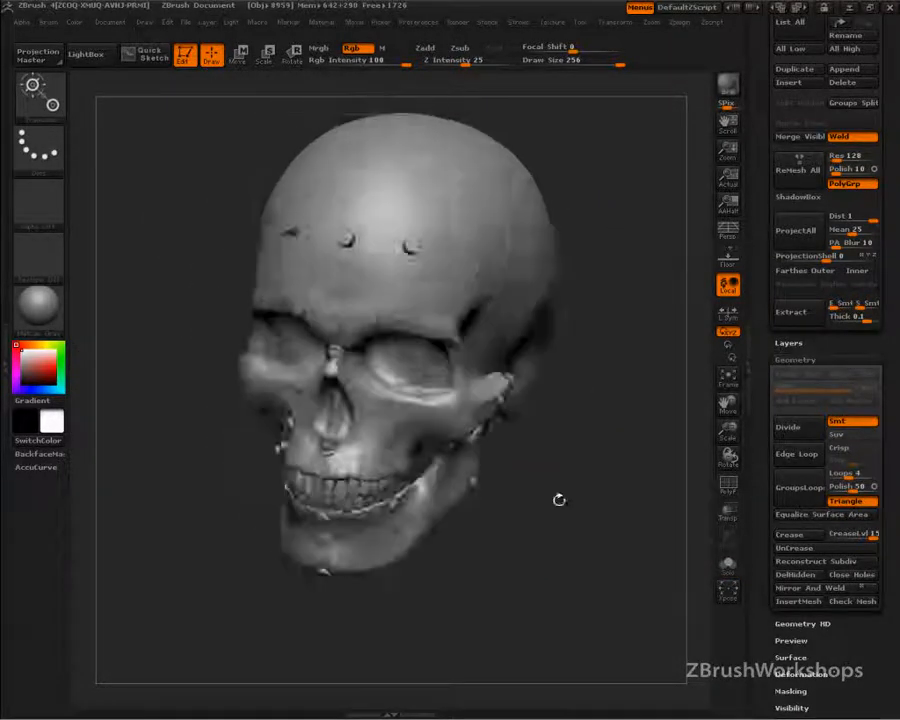
- Show the whole skull in close profile to check the lengthened markers, and set the draw size to 31
{"action": "mouse_move", "coordinate": [600, 536]}
{"action": "left_mouse_down"}
{"action": "mouse_move", "coordinate": [556, 539]}
{"action": "mouse_move", "coordinate": [630, 570]}
{"action": "mouse_move", "coordinate": [551, 498]}
{"action": "mouse_move", "coordinate": [558, 456]}
{"action": "mouse_move", "coordinate": [550, 446]}
{"action": "mouse_move", "coordinate": [586, 536]}
{"action": "mouse_move", "coordinate": [580, 527]}
{"action": "left_mouse_up"}
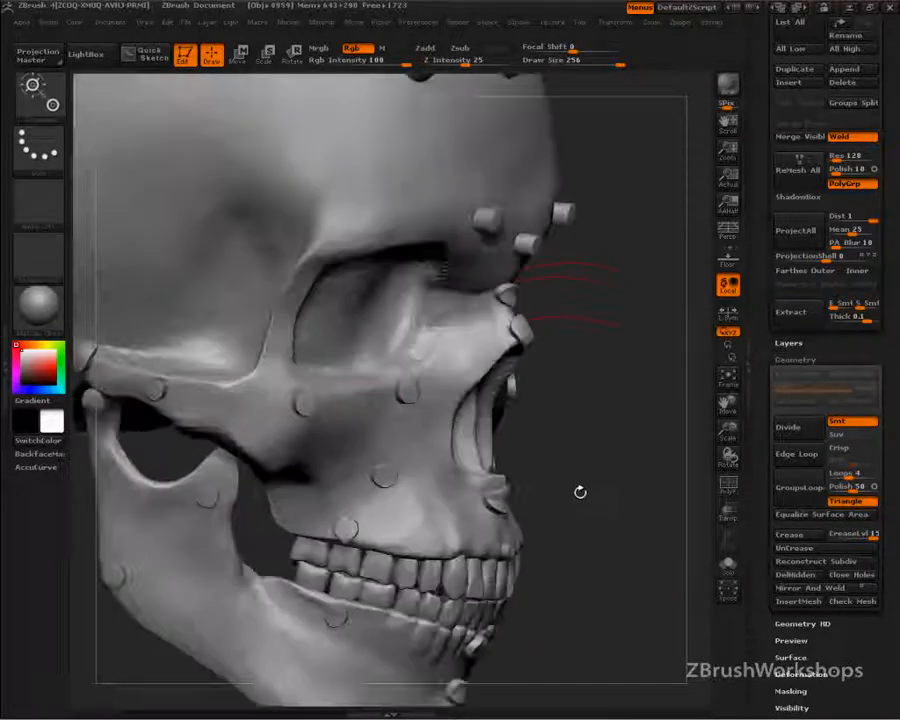
{"action": "left_click_drag", "start_coordinate": [535, 441], "coordinate": [514, 395], "text": "alt"}
{"action": "key", "text": "s"}
{"action": "left_click", "coordinate": [405, 206]}
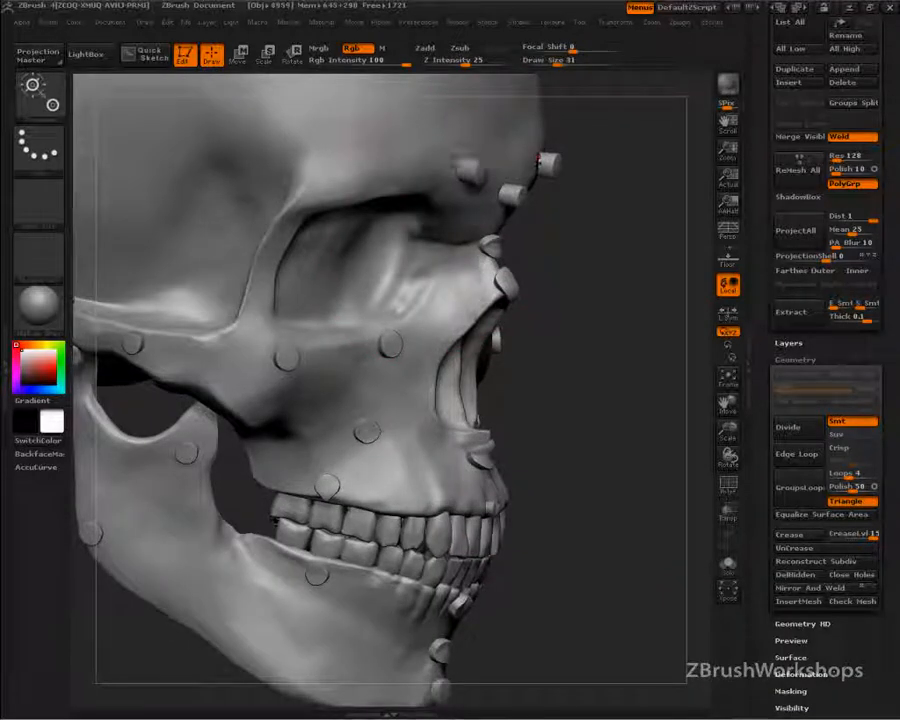